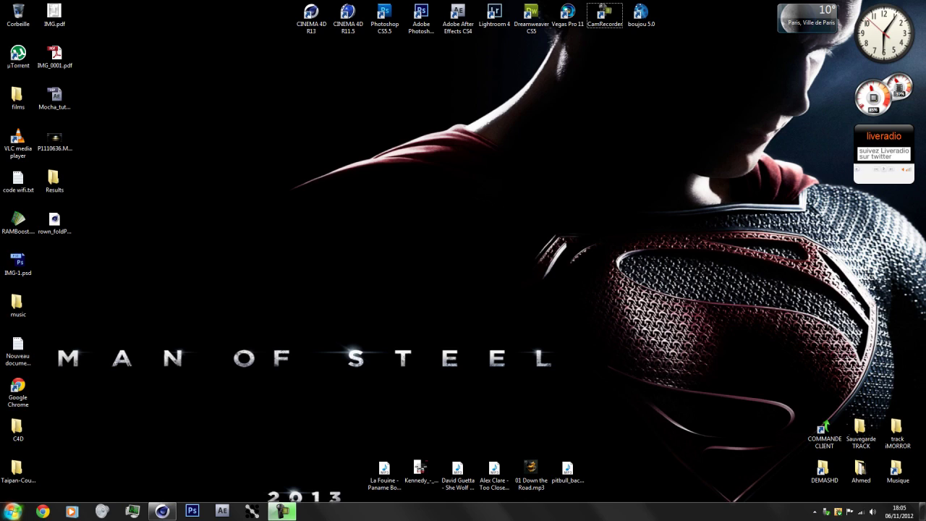
pyautogui.click(13, 512)
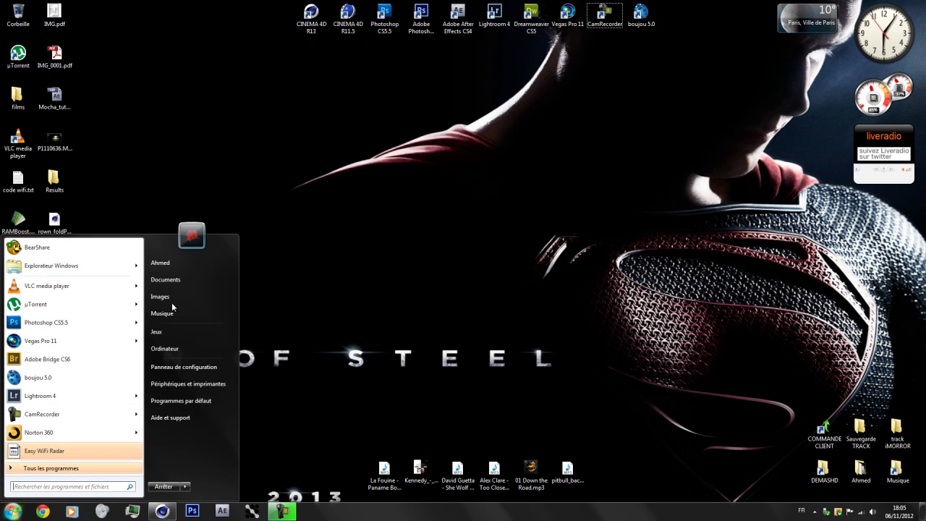
pyautogui.click(208, 367)
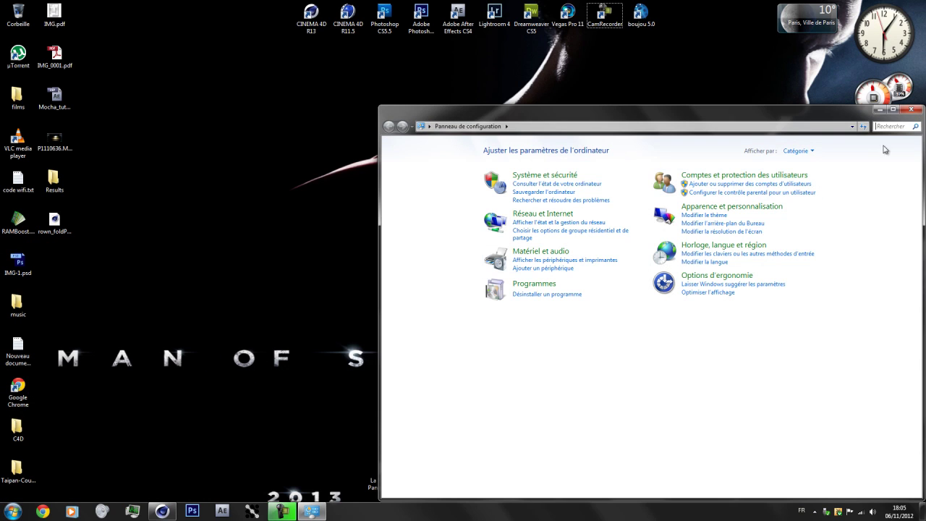
pyautogui.click(912, 109)
# Browse the computer's drives and open the Programmes folder on the DATA (D:) drive.
pyautogui.click(13, 512)
pyautogui.click(195, 351)
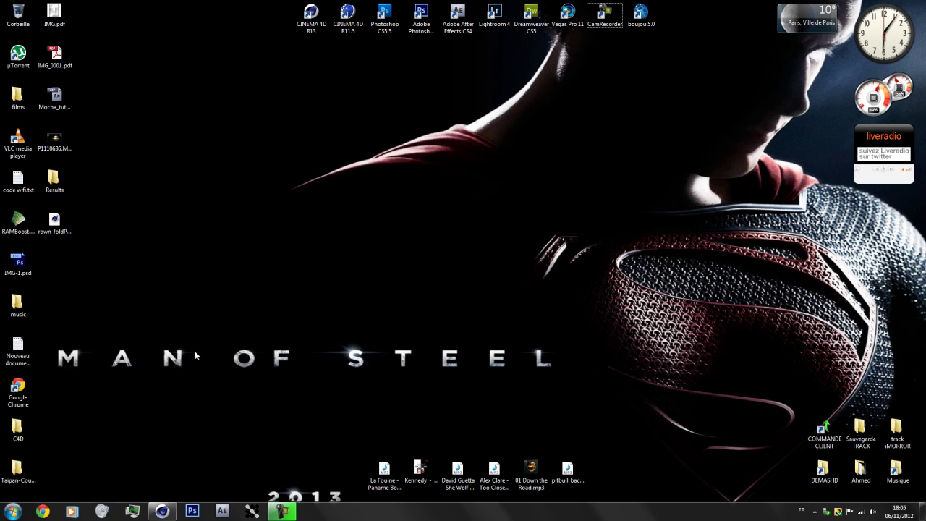
pyautogui.moveTo(172, 512)
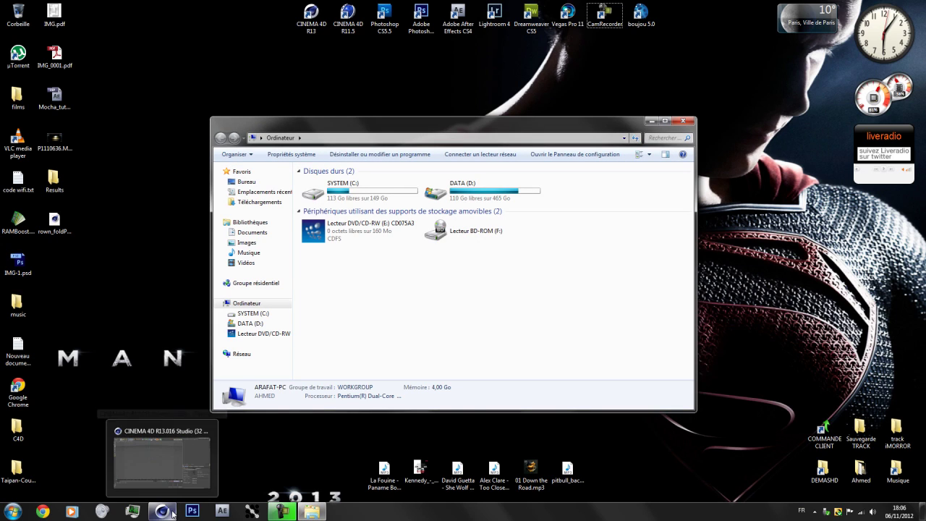
pyautogui.doubleClick(474, 190)
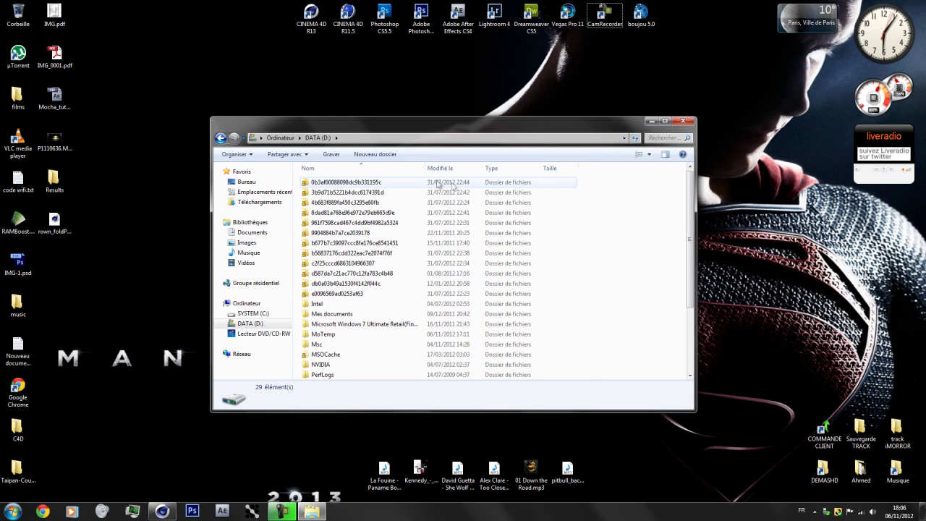
pyautogui.scroll(-1, 421, 188)
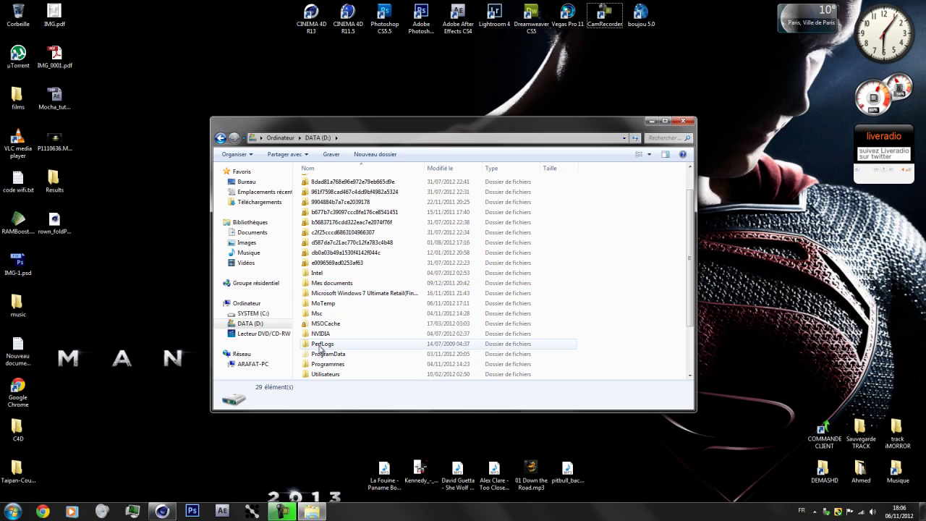
pyautogui.doubleClick(321, 365)
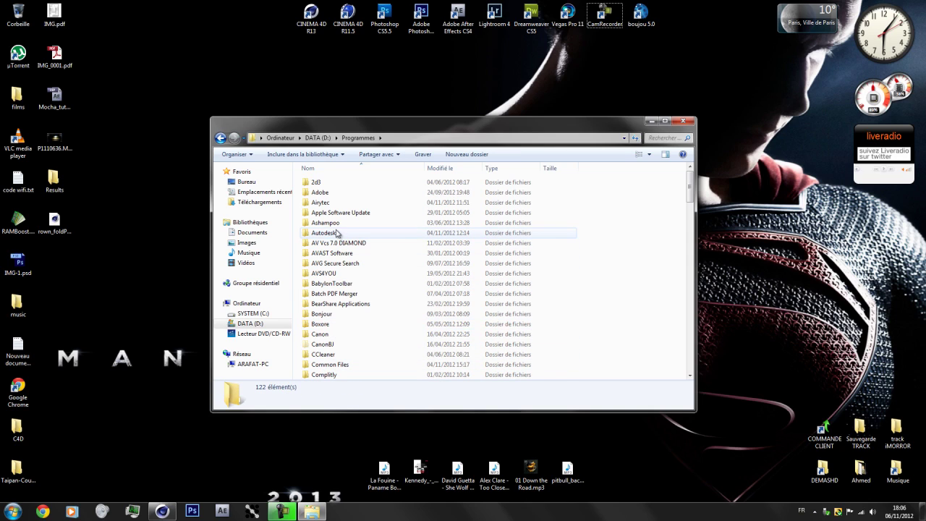
# Go to the scripts folder inside MAXON, CINEMA 4D R13, library.
pyautogui.write('max')
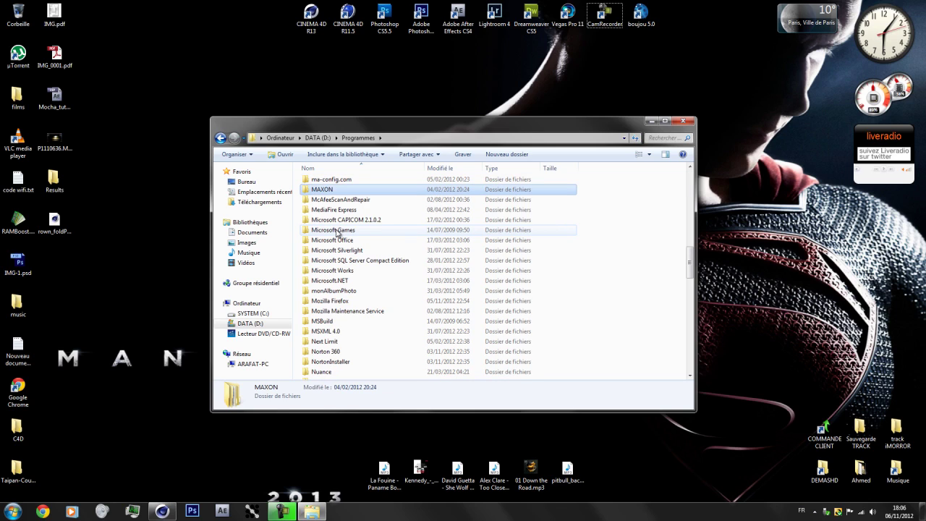
pyautogui.doubleClick(362, 189)
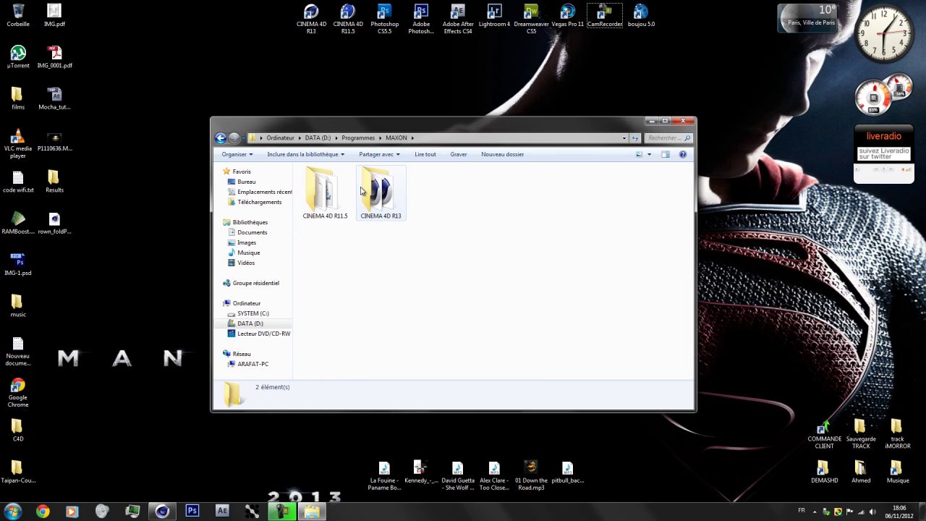
pyautogui.doubleClick(362, 190)
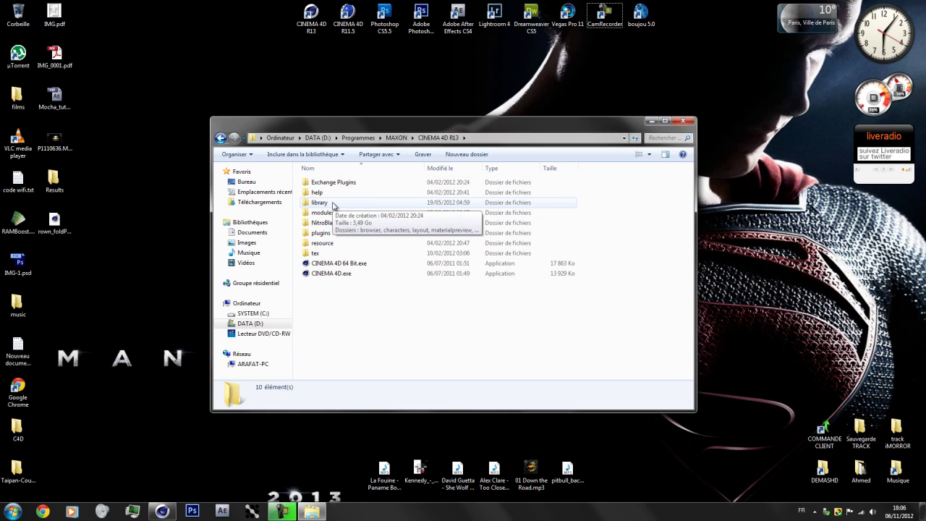
pyautogui.doubleClick(332, 204)
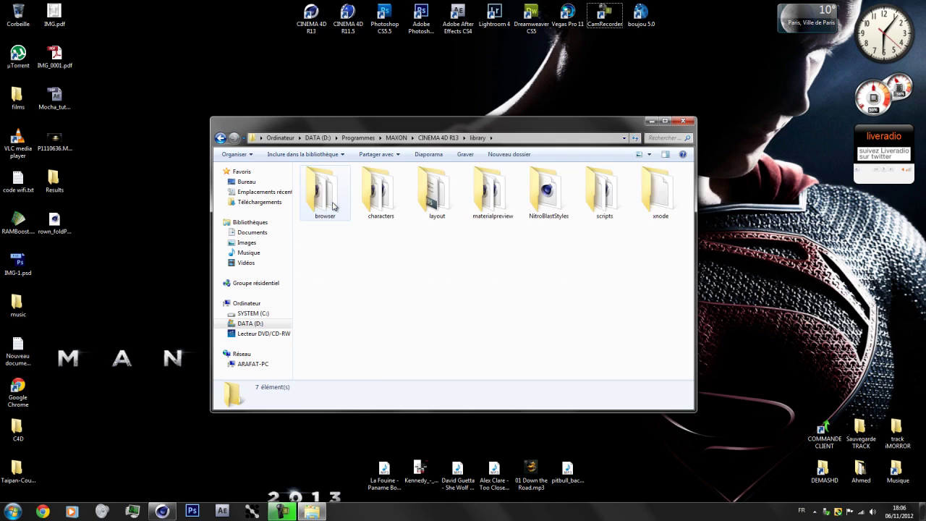
pyautogui.click(590, 191)
pyautogui.doubleClick(590, 190)
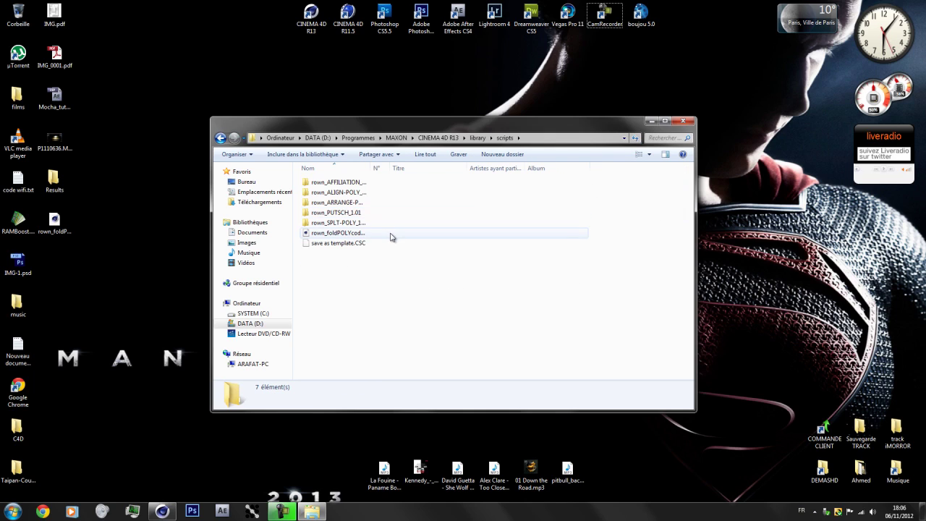
# Point out the rown script folders and the rown_foldPOLYcode.c4d file in the scripts folder and on the desktop, and close the folder window.
pyautogui.click(388, 233)
pyautogui.keyDown('shift'); pyautogui.click(338, 182); pyautogui.keyUp('shift')
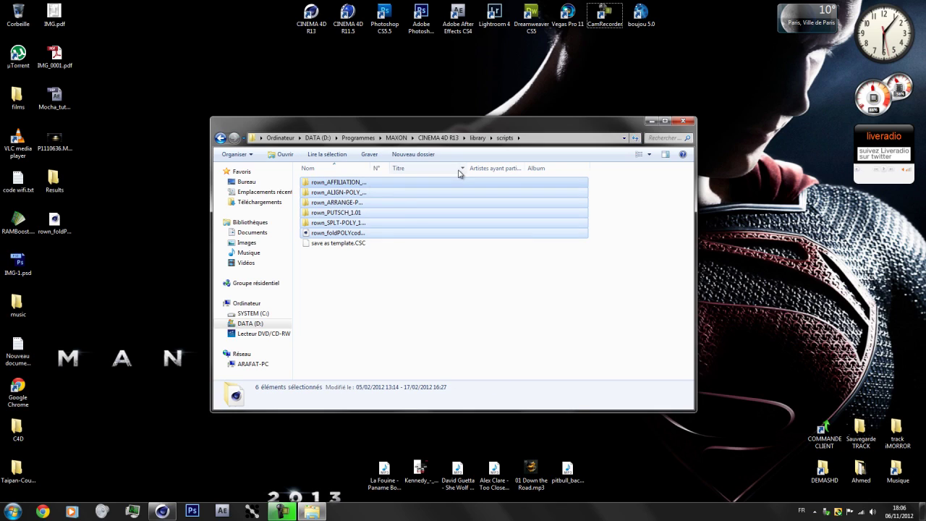
pyautogui.click(386, 233)
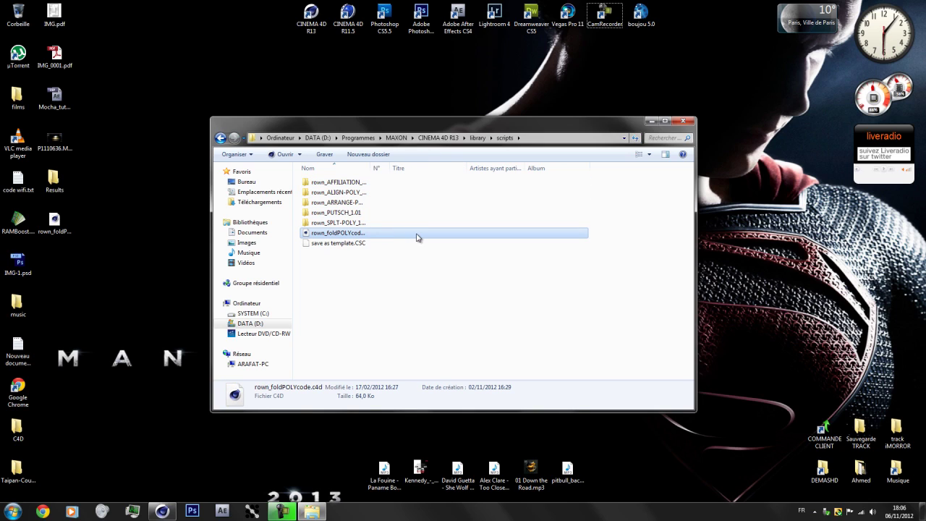
pyautogui.click(54, 221)
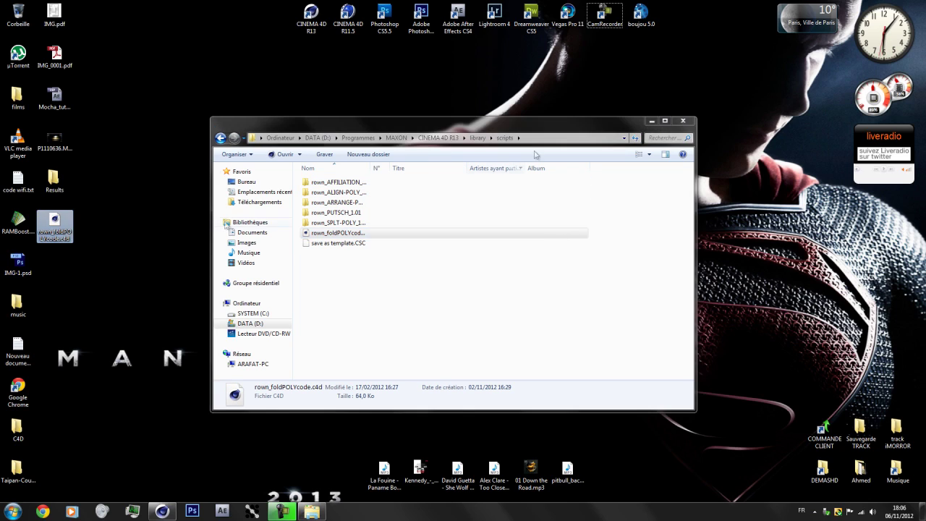
pyautogui.click(684, 121)
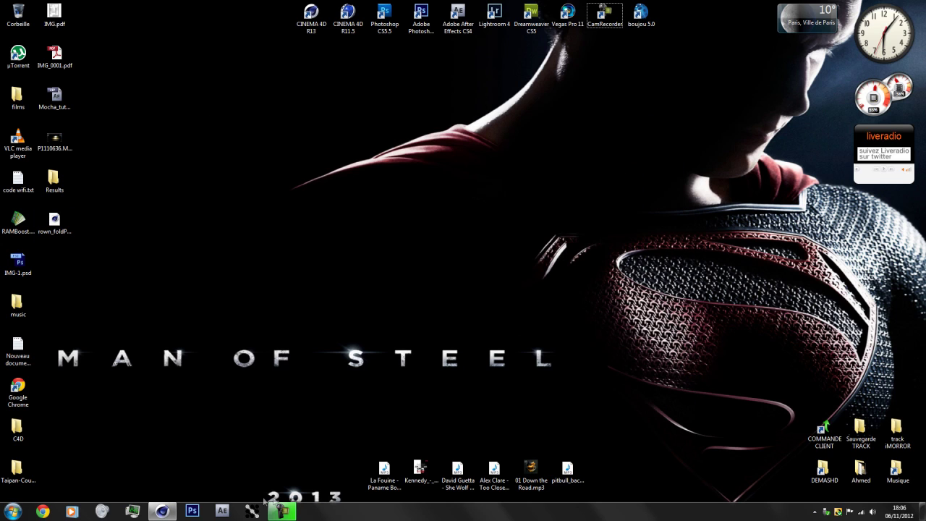
# Switch to CINEMA 4D, filter the customizable commands by the name "rown", and close the command customization window.
pyautogui.click(162, 512)
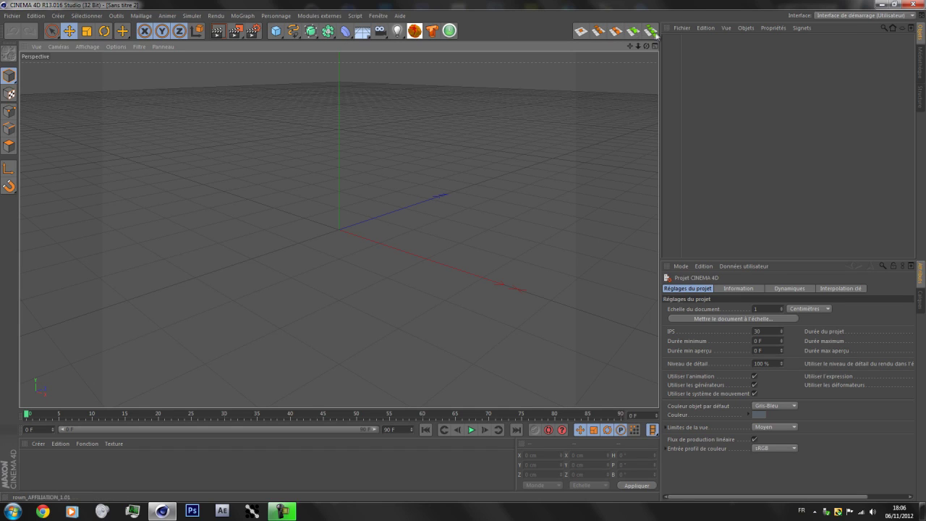
pyautogui.rightClick(509, 33)
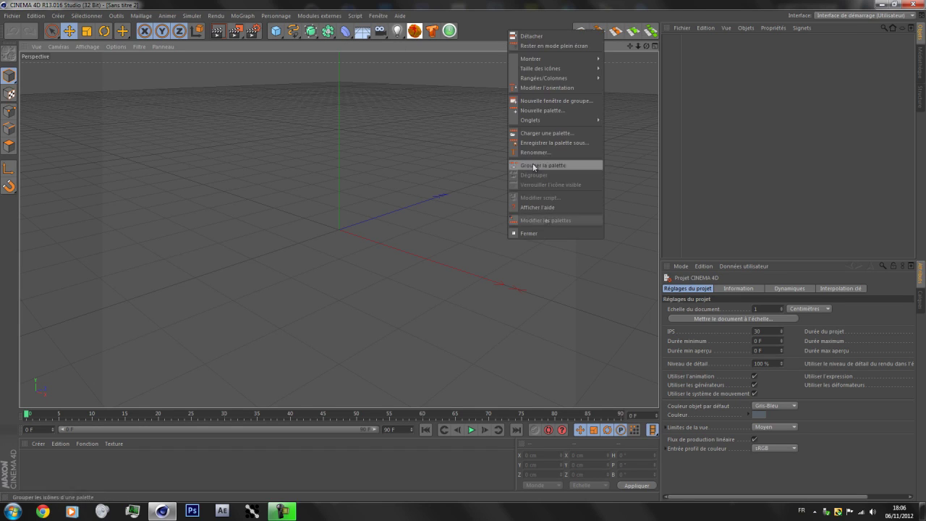
pyautogui.click(532, 221)
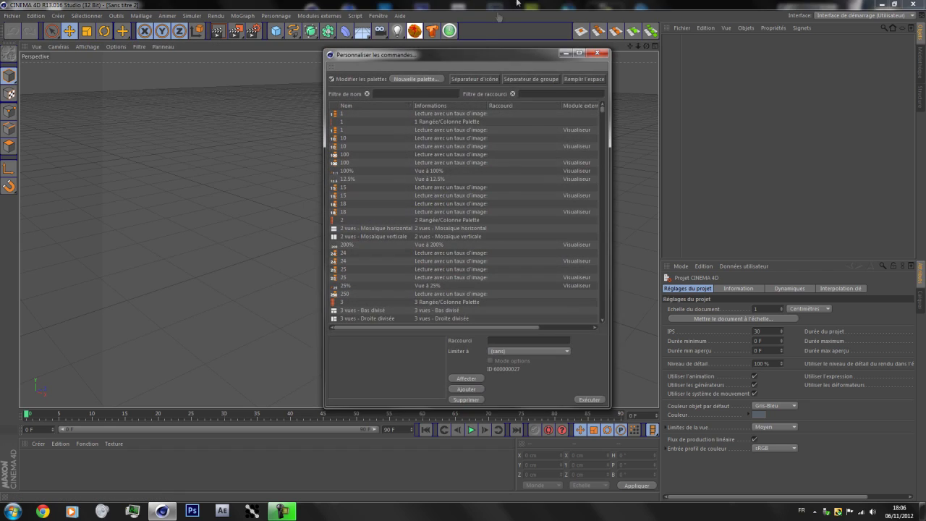
pyautogui.rightClick(491, 30)
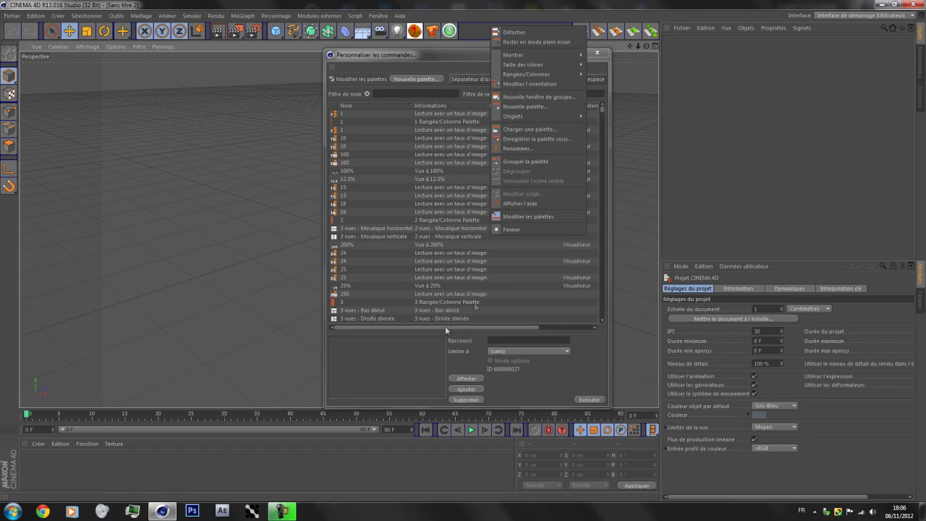
pyautogui.click(407, 359)
pyautogui.click(407, 95)
pyautogui.write('rown')
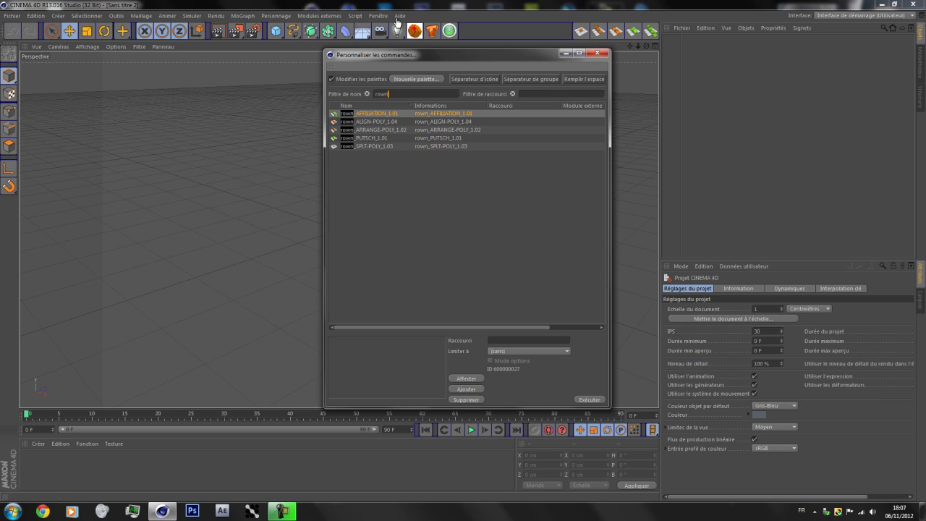
pyautogui.click(597, 52)
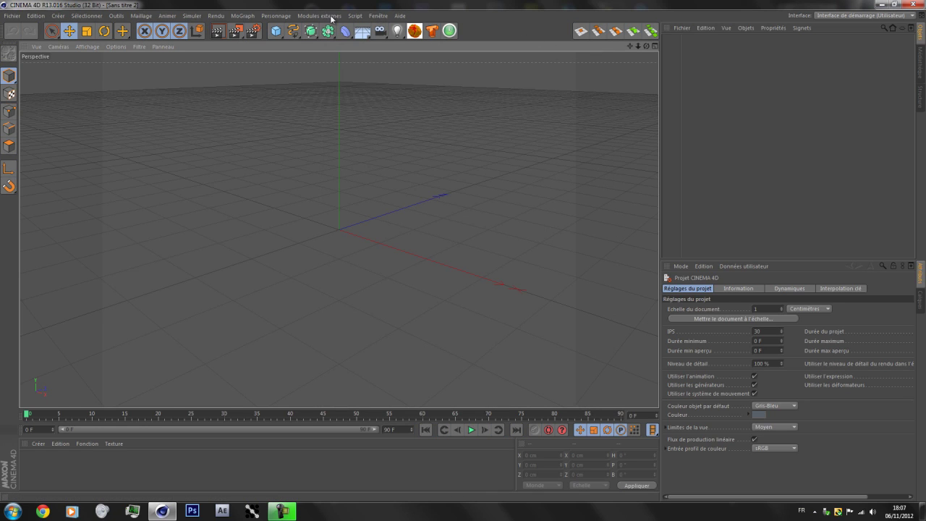
pyautogui.click(373, 16)
pyautogui.moveTo(408, 31)
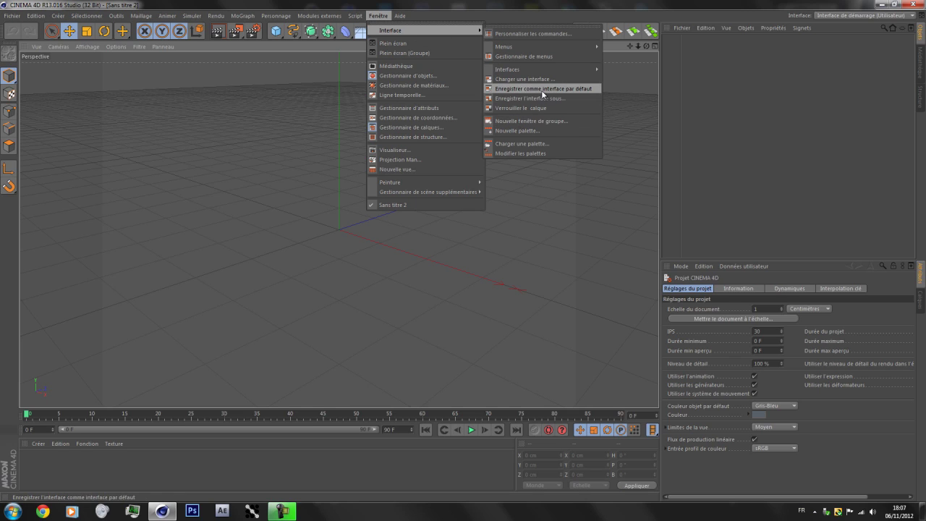
pyautogui.click(512, 5)
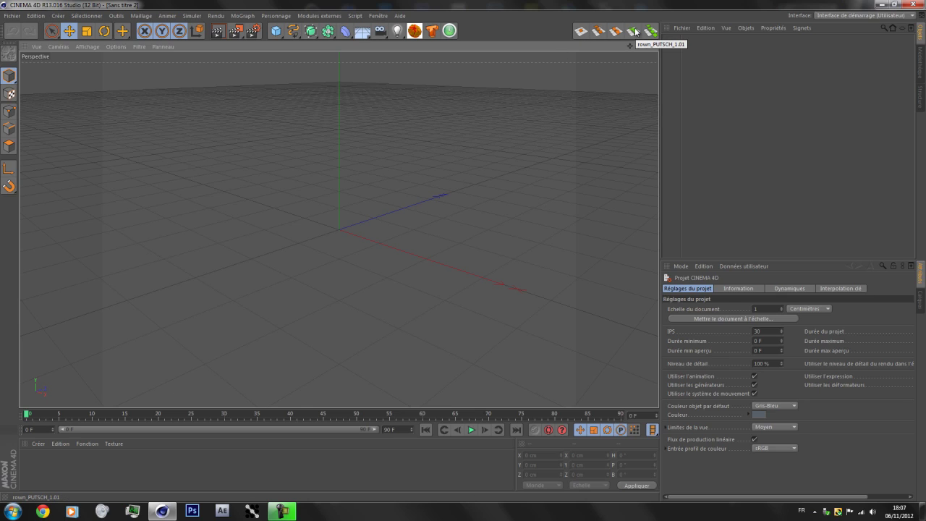
# Add a cube to the empty scene and set its X, Y and Z segments to 10 each.
pyautogui.click(271, 31)
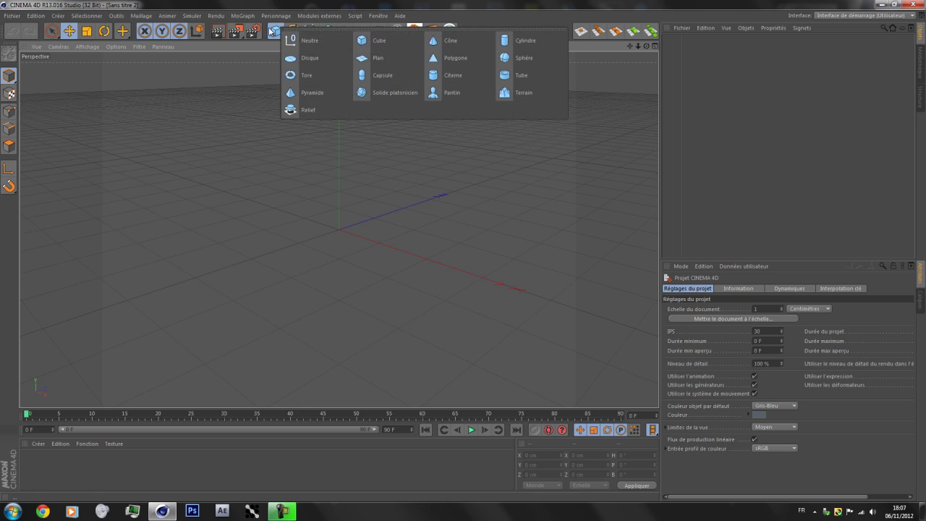
pyautogui.click(372, 41)
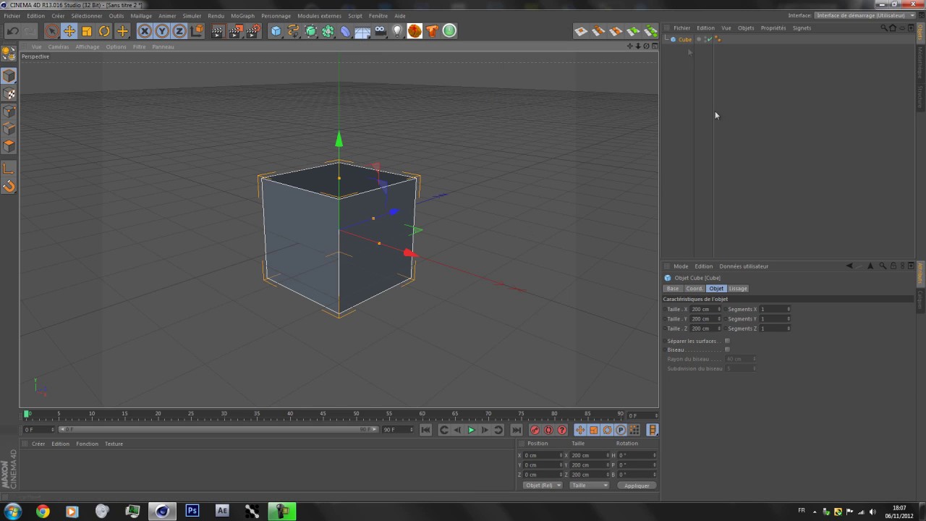
pyautogui.click(777, 310)
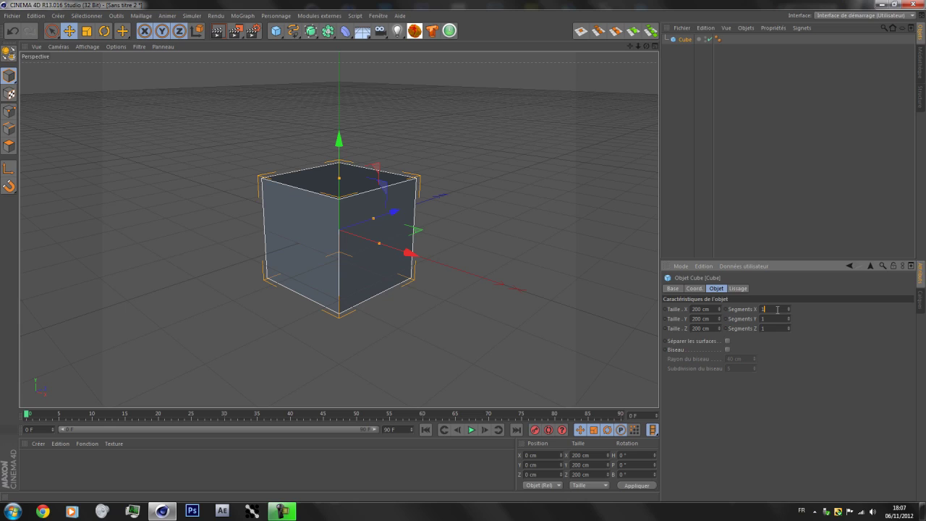
pyautogui.press('Tab')
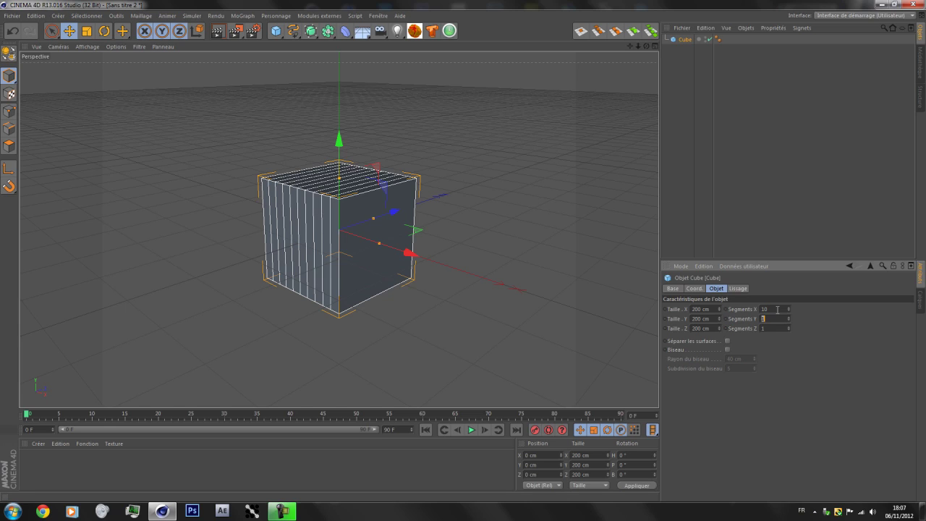
pyautogui.write('10')
pyautogui.press('Tab')
pyautogui.write('10')
pyautogui.press('Return')
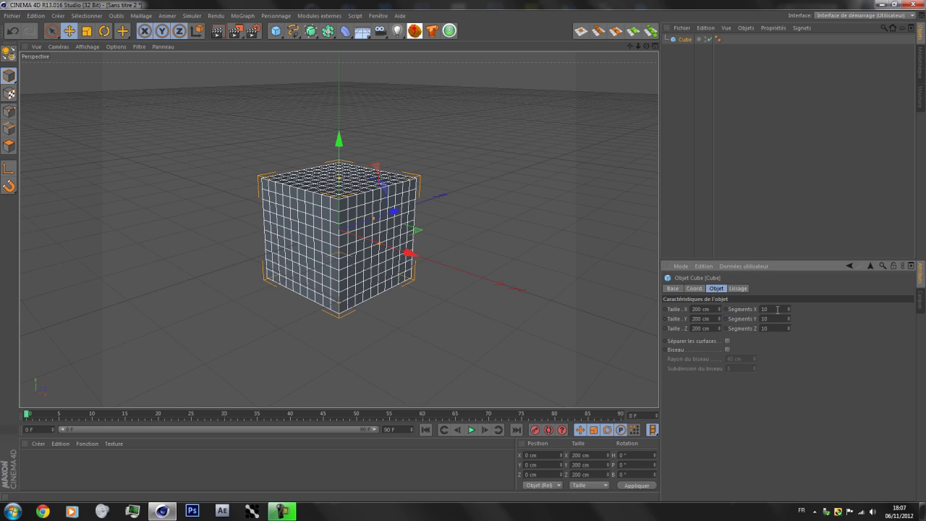
# Convert the cube into an editable polygon object and switch to Polygon mode.
pyautogui.scroll(5, 400, 306)
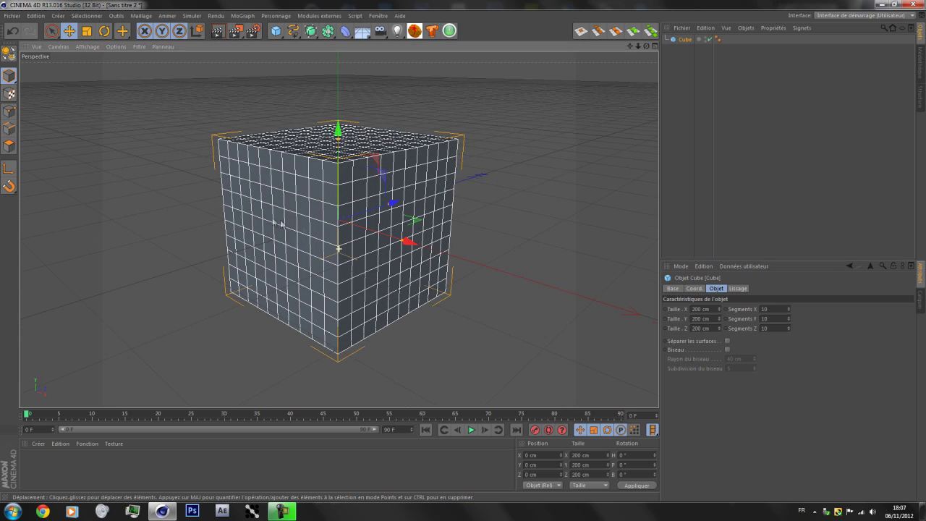
pyautogui.scroll(5, 250, 251)
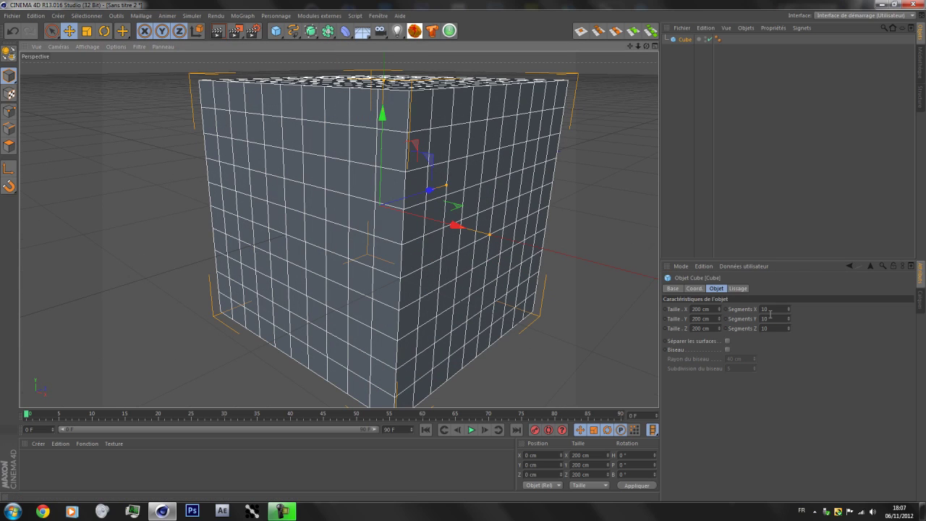
pyautogui.click(5, 58)
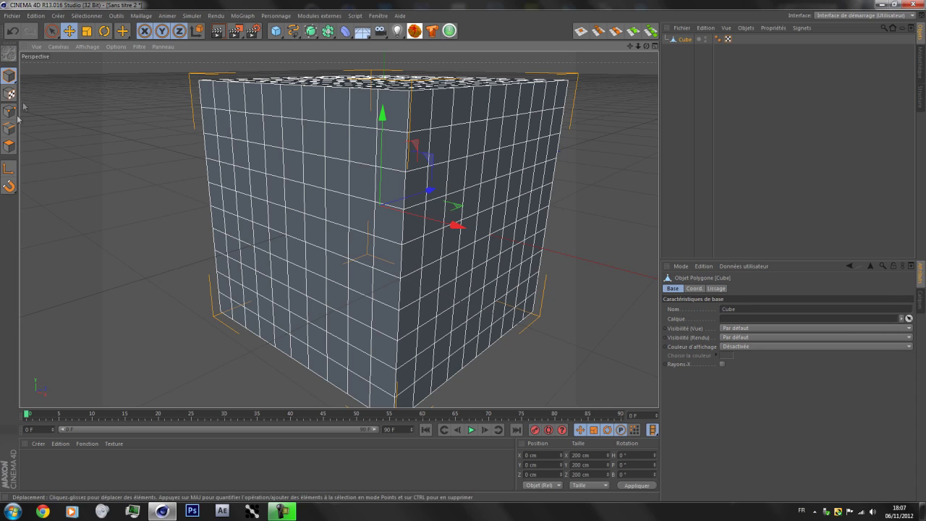
pyautogui.click(9, 145)
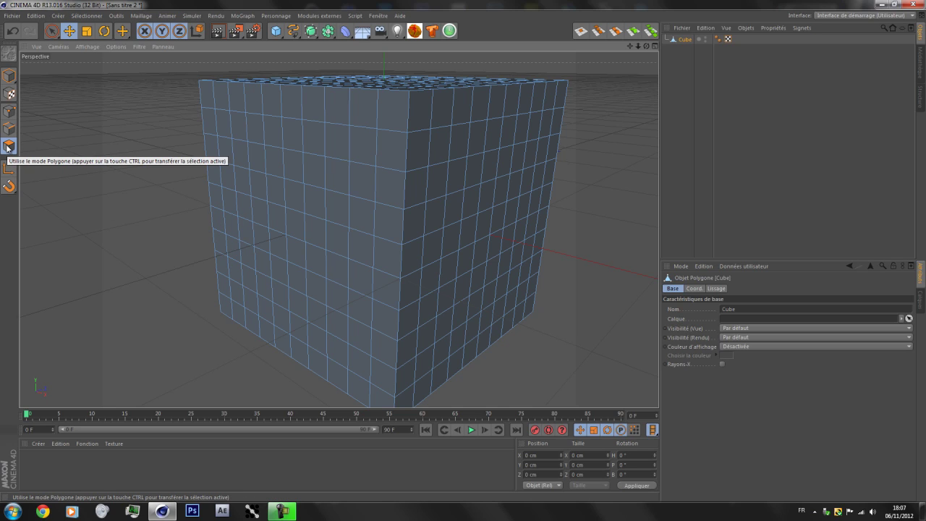
pyautogui.click(215, 220)
pyautogui.moveTo(214, 219); pyautogui.dragTo(229, 226)
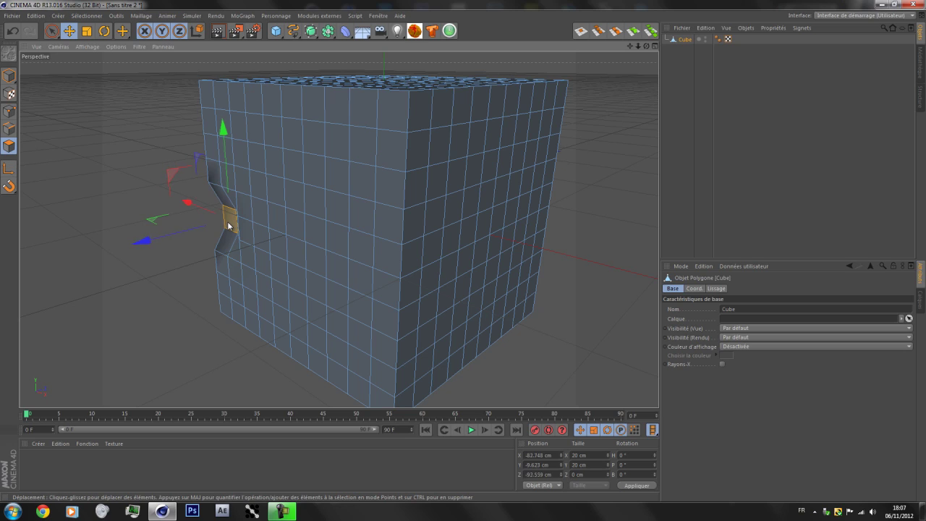
pyautogui.hotkey('ctrl', 'z')
# Switch to the Live Selection tool and paint sample polygon paths across the cube's front and side faces.
pyautogui.click(52, 35)
pyautogui.click(72, 40)
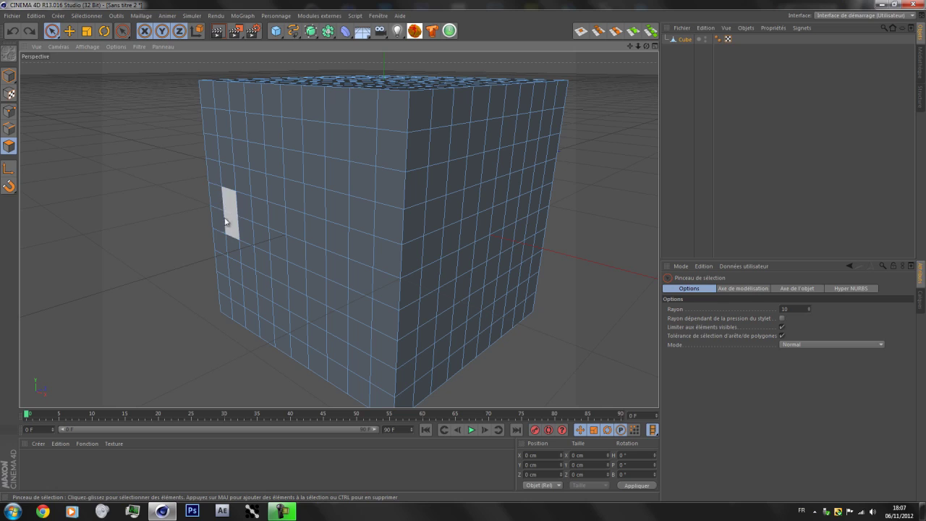
pyautogui.moveTo(219, 242); pyautogui.dragTo(335, 288)
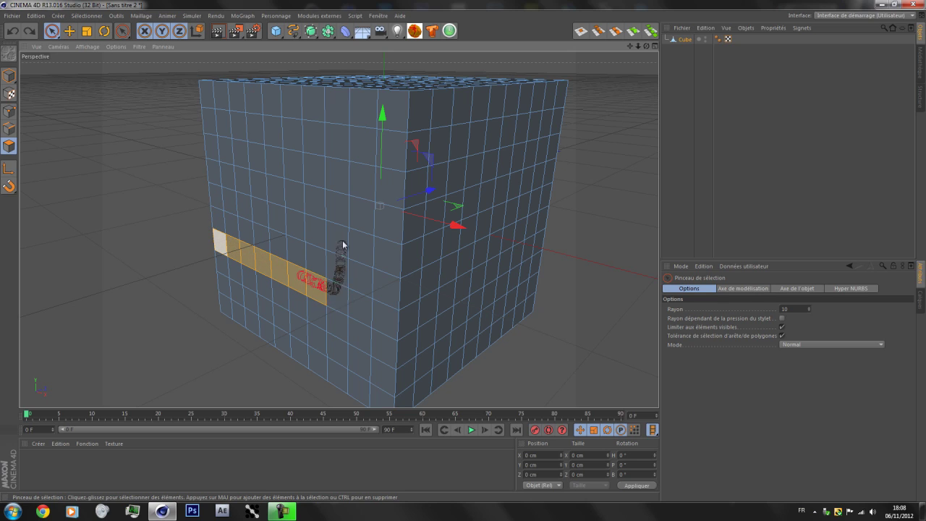
pyautogui.moveTo(335, 235)
pyautogui.mouseDown()
pyautogui.moveTo(318, 221)
pyautogui.moveTo(316, 131)
pyautogui.mouseUp()
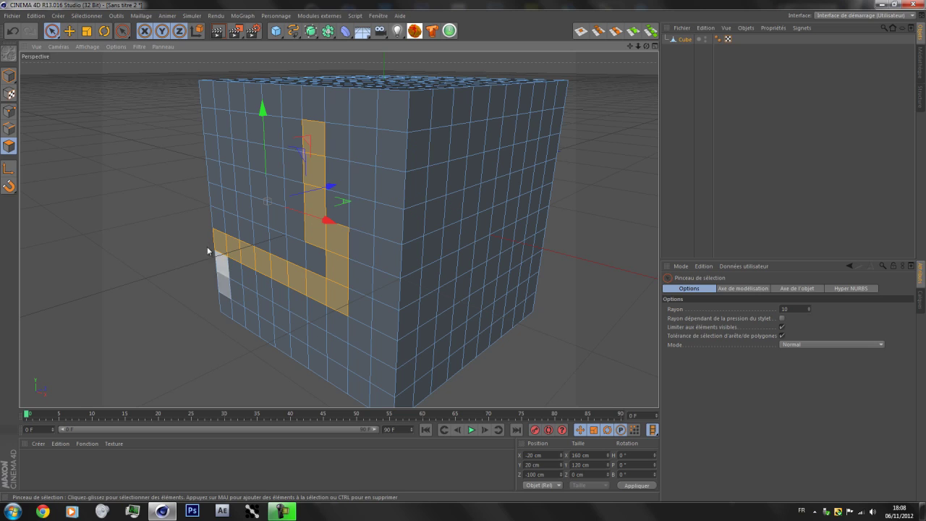
pyautogui.moveTo(281, 212)
pyautogui.mouseDown()
pyautogui.moveTo(293, 151)
pyautogui.moveTo(373, 211)
pyautogui.moveTo(348, 345)
pyautogui.moveTo(484, 289)
pyautogui.moveTo(509, 263)
pyautogui.mouseUp()
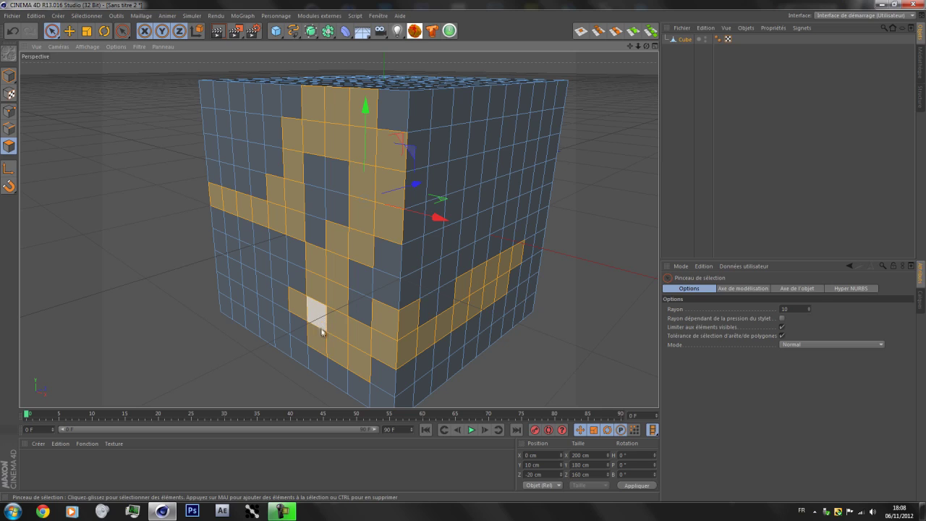
pyautogui.moveTo(431, 246)
pyautogui.mouseDown()
pyautogui.moveTo(482, 227)
pyautogui.moveTo(487, 197)
pyautogui.mouseUp()
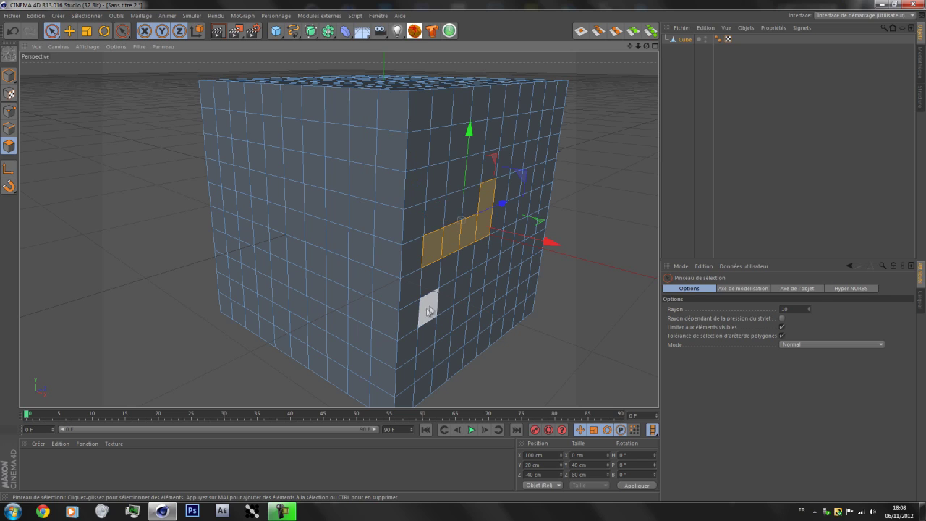
pyautogui.moveTo(436, 325)
pyautogui.mouseDown()
pyautogui.moveTo(468, 305)
pyautogui.moveTo(493, 270)
pyautogui.mouseUp()
pyautogui.moveTo(217, 199)
pyautogui.mouseDown()
pyautogui.moveTo(294, 213)
pyautogui.moveTo(269, 147)
pyautogui.moveTo(400, 155)
pyautogui.moveTo(297, 304)
pyautogui.moveTo(346, 337)
pyautogui.moveTo(362, 331)
pyautogui.moveTo(387, 355)
pyautogui.mouseUp()
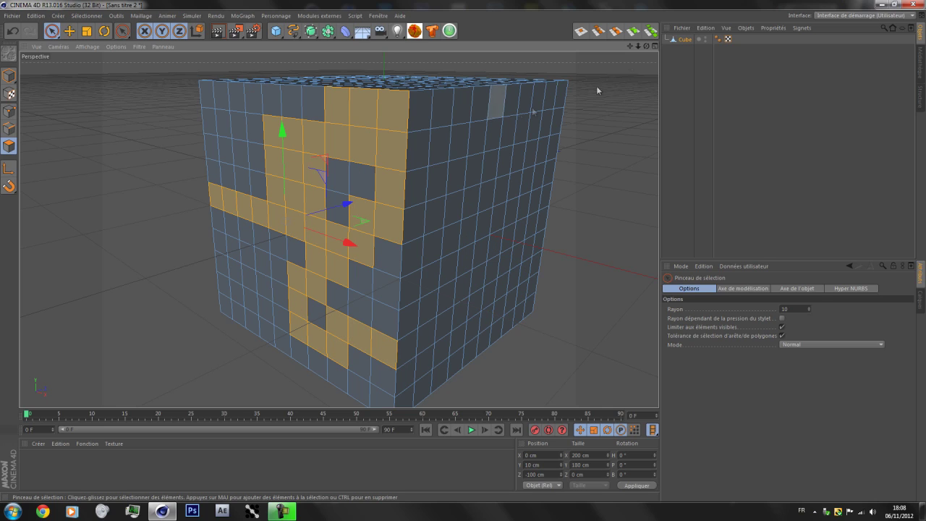
# Paint different trial strips of adjacent polygons starting from the left edge of the cube's front face.
pyautogui.click(216, 197)
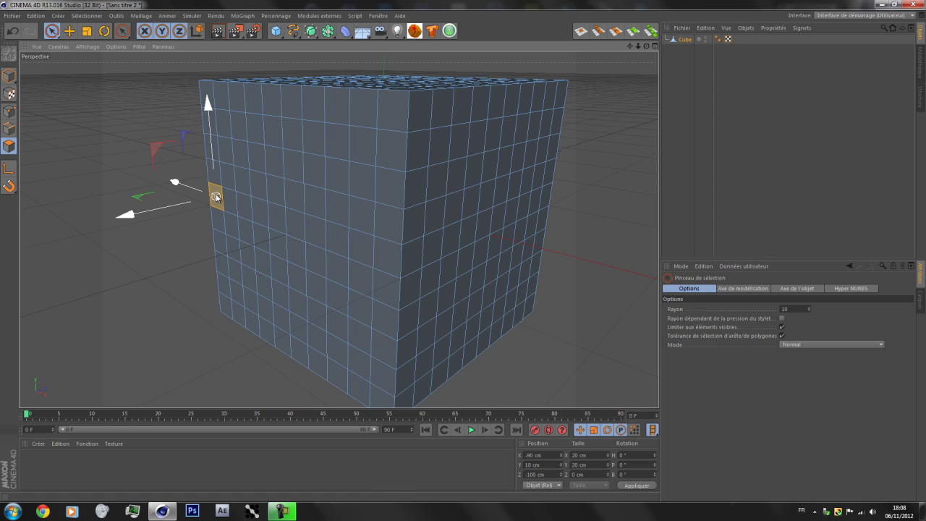
pyautogui.moveTo(218, 201)
pyautogui.mouseDown()
pyautogui.moveTo(217, 221)
pyautogui.moveTo(288, 244)
pyautogui.moveTo(292, 222)
pyautogui.moveTo(280, 182)
pyautogui.mouseUp()
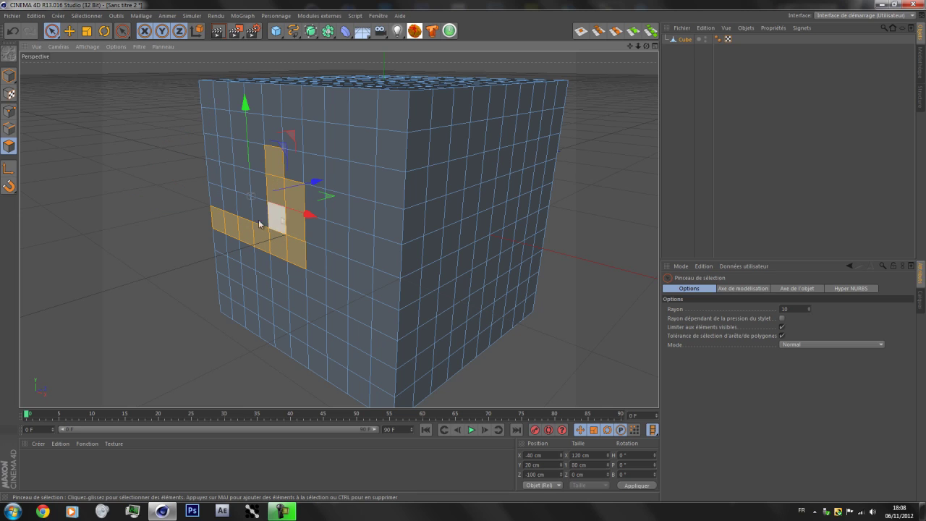
pyautogui.moveTo(220, 231); pyautogui.dragTo(276, 243)
pyautogui.scroll(3, 275, 244)
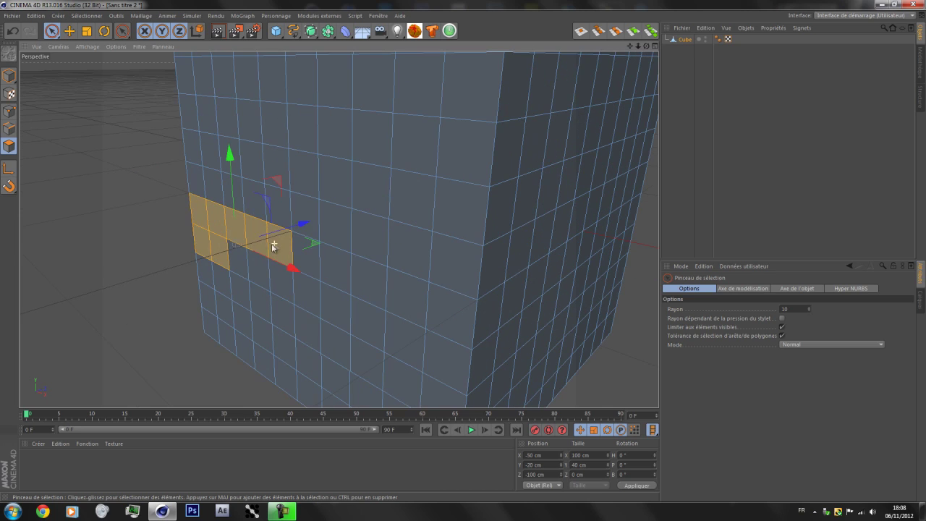
pyautogui.click(248, 262)
pyautogui.moveTo(199, 216)
pyautogui.mouseDown()
pyautogui.moveTo(269, 235)
pyautogui.moveTo(257, 245)
pyautogui.mouseUp()
pyautogui.scroll(-4, 242, 231)
pyautogui.scroll(-5, 242, 230)
pyautogui.scroll(8, 257, 246)
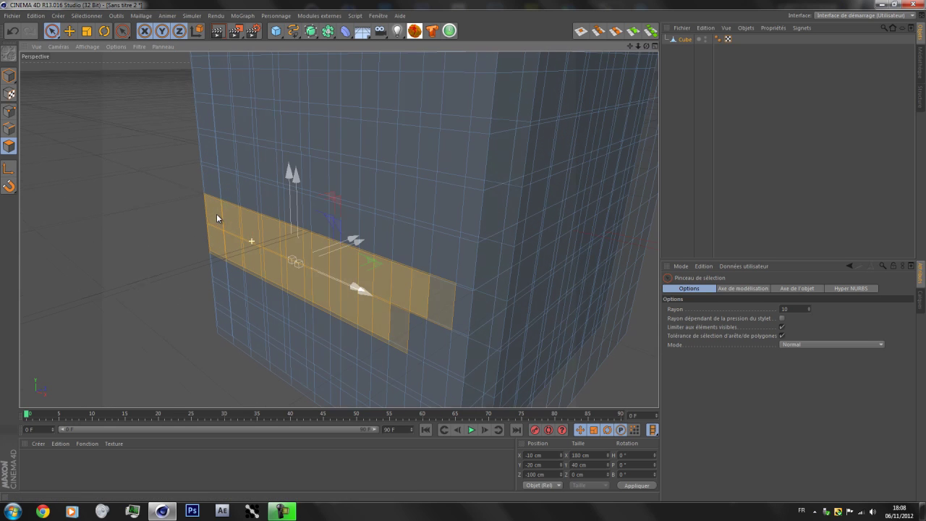
# Paint a stepped, one-polygon-wide path across the cube's front face from its left edge to its right edge.
pyautogui.click(231, 217)
pyautogui.moveTo(238, 179)
pyautogui.mouseDown()
pyautogui.moveTo(320, 200)
pyautogui.moveTo(350, 244)
pyautogui.moveTo(350, 299)
pyautogui.moveTo(374, 319)
pyautogui.moveTo(408, 332)
pyautogui.moveTo(440, 325)
pyautogui.moveTo(447, 301)
pyautogui.moveTo(463, 296)
pyautogui.moveTo(551, 318)
pyautogui.mouseUp()
pyautogui.scroll(-4, 491, 198)
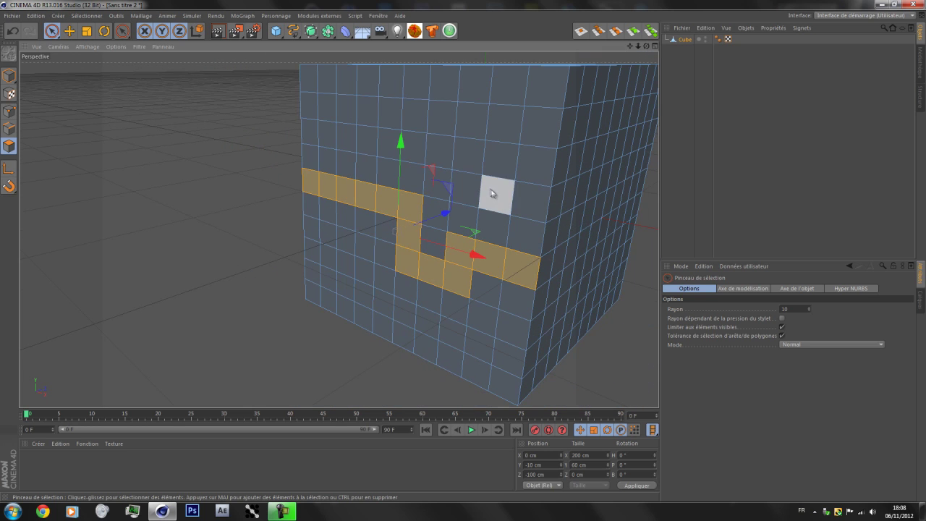
pyautogui.keyDown('alt'); pyautogui.moveTo(492, 197); pyautogui.dragTo(430, 202); pyautogui.keyUp('alt')
pyautogui.keyDown('alt'); pyautogui.moveTo(430, 203); pyautogui.dragTo(387, 230, button='middle'); pyautogui.keyUp('alt')
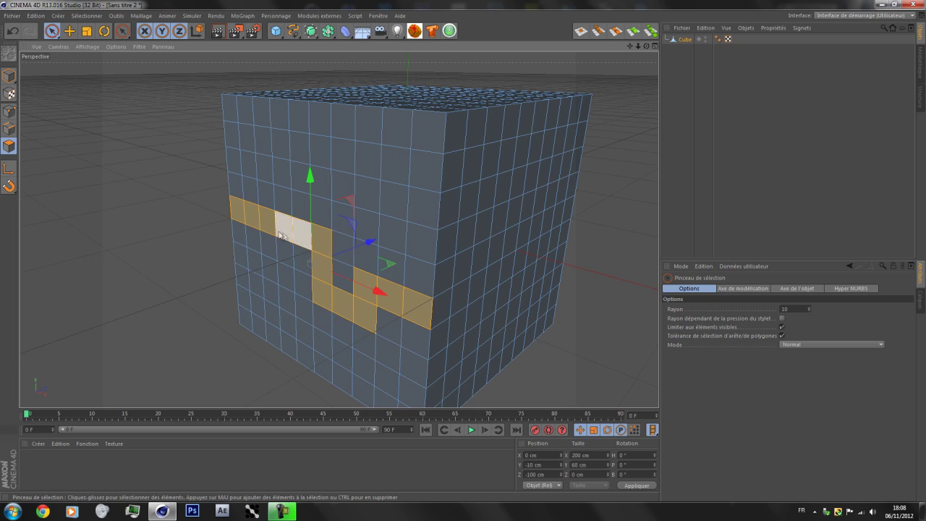
# Split the selected polygons into separate objects with the rown_SPLT-POLY script, using POLYGON and SMOOTH axis settings and keeping the original.
pyautogui.click(582, 32)
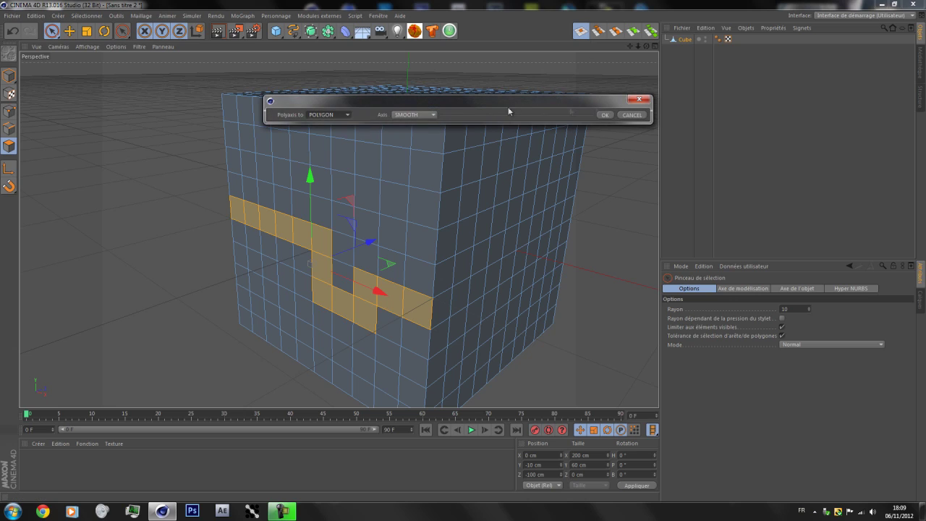
pyautogui.click(602, 115)
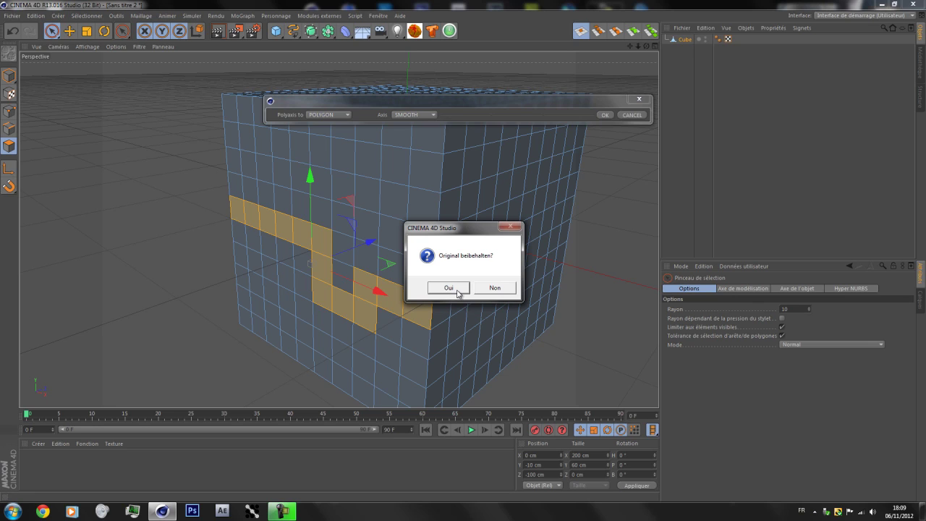
pyautogui.click(458, 293)
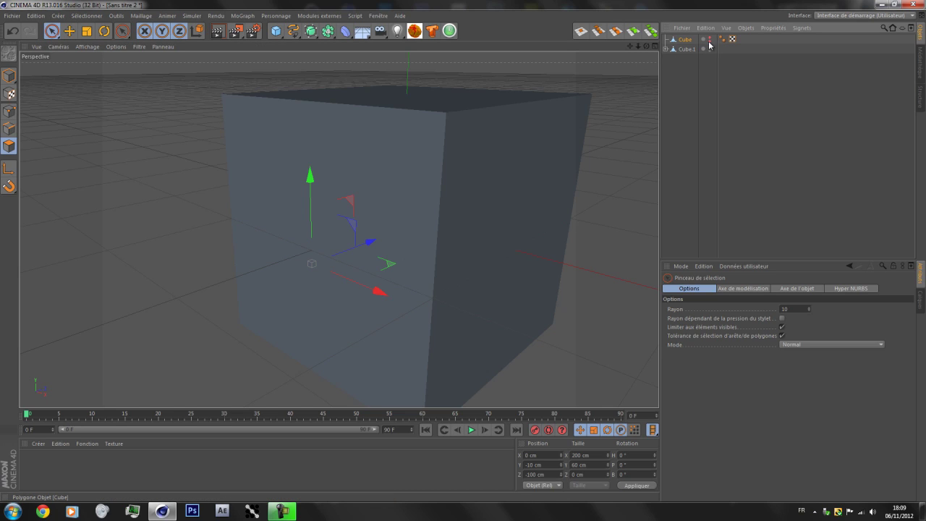
# Select all Cube.1 children from Cube_POLY_55 to Cube_POLY_35 and try to chain them by neighbour (Nachbar) with a 3 cm tolerance.
pyautogui.click(681, 49)
pyautogui.click(666, 48)
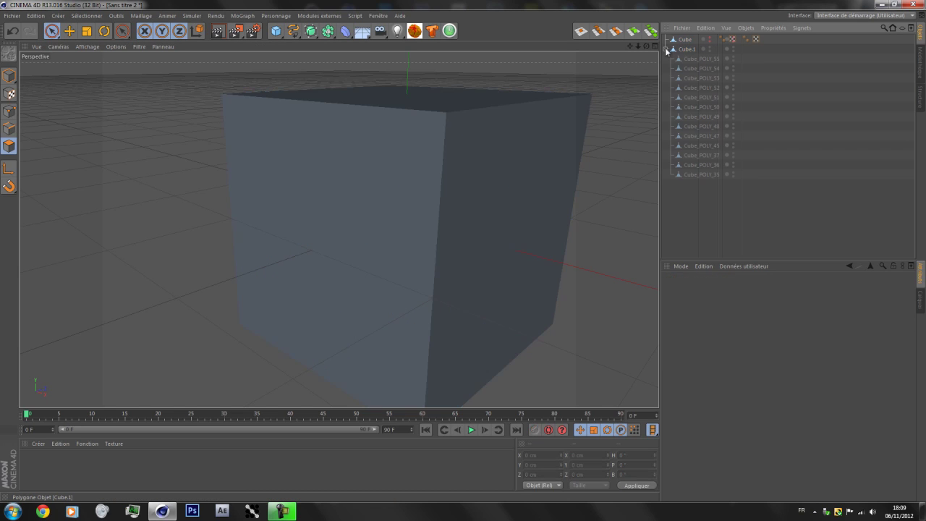
pyautogui.click(686, 59)
pyautogui.keyDown('shift'); pyautogui.click(702, 174); pyautogui.keyUp('shift')
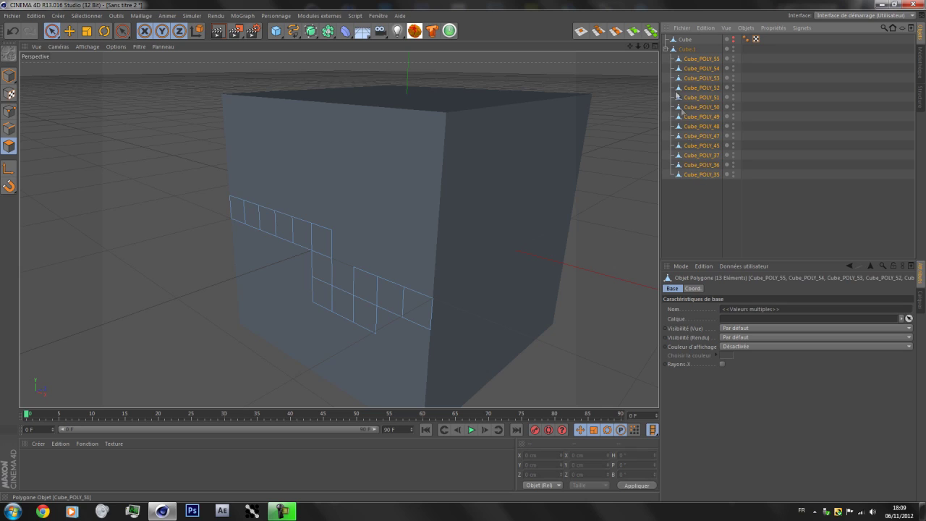
pyautogui.click(684, 58)
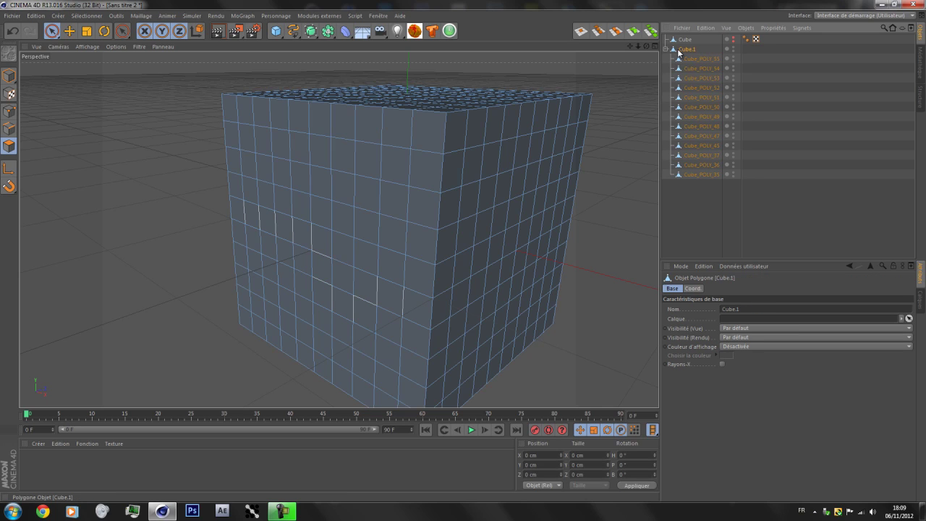
pyautogui.moveTo(702, 191); pyautogui.dragTo(691, 59)
pyautogui.click(693, 62)
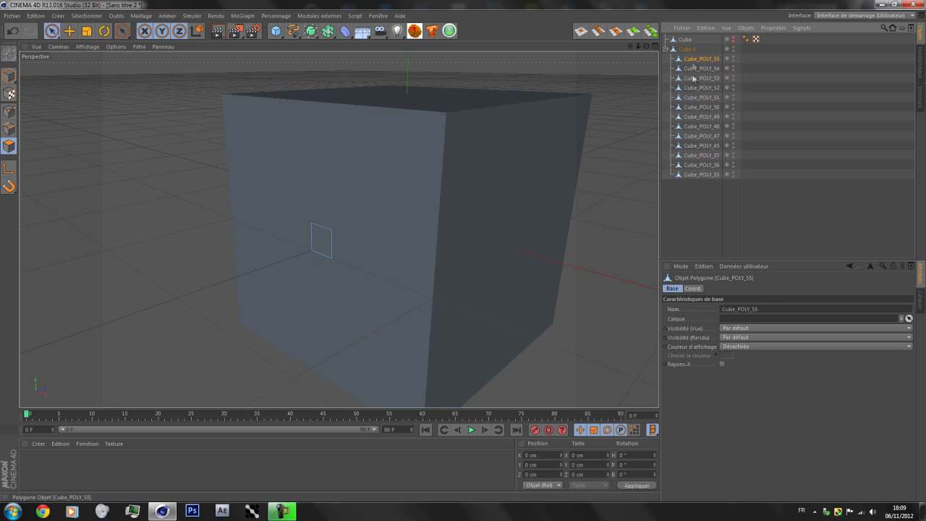
pyautogui.keyDown('shift'); pyautogui.click(705, 174); pyautogui.keyUp('shift')
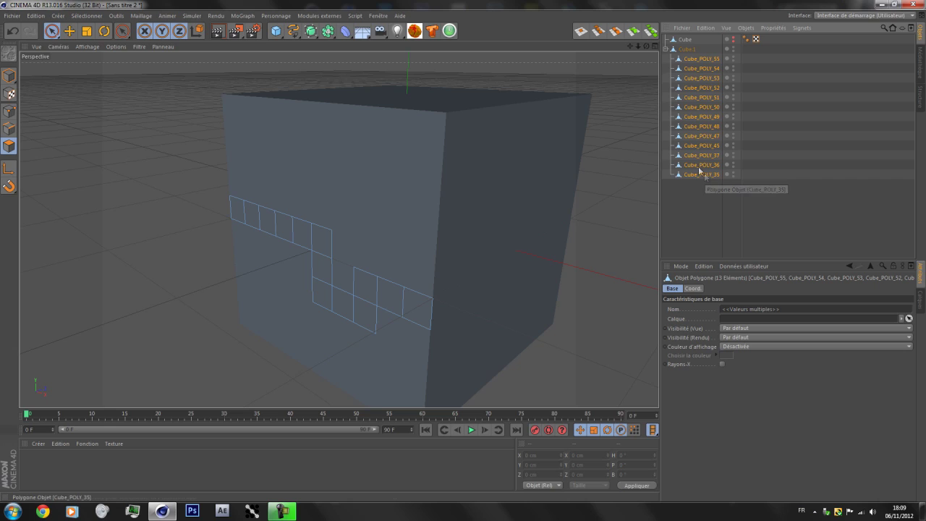
pyautogui.click(596, 31)
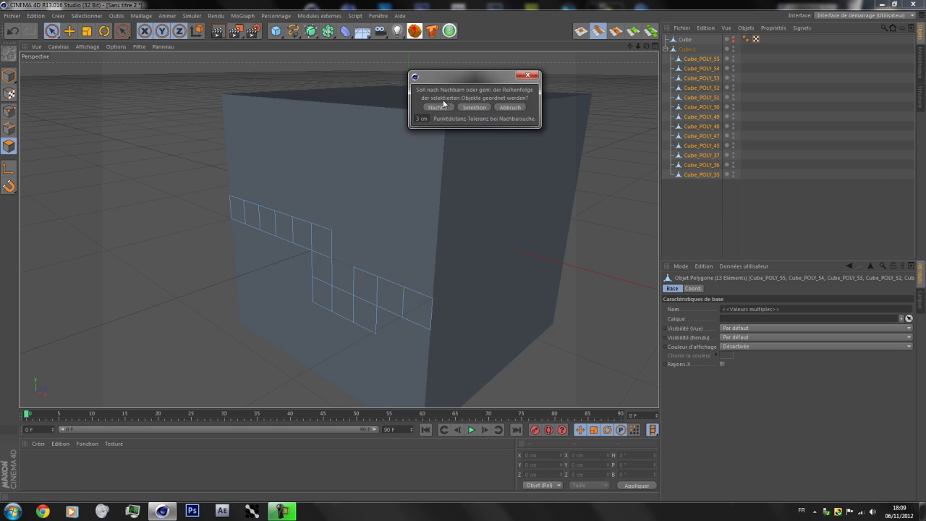
pyautogui.click(439, 107)
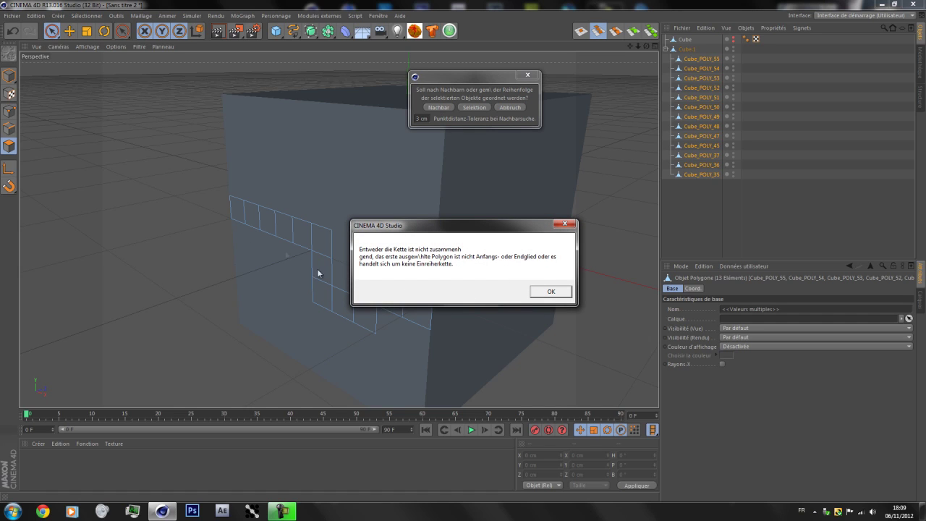
pyautogui.click(539, 290)
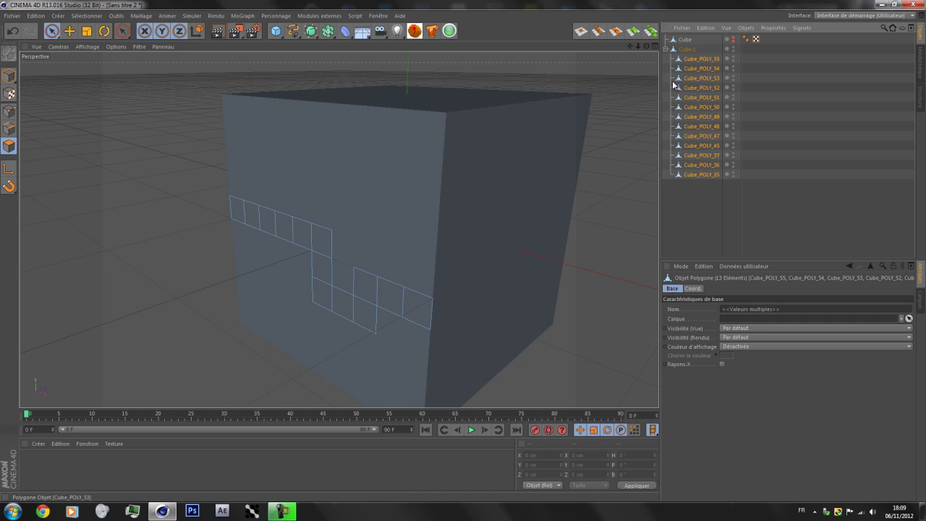
# Delete the Cube.1 group, make the original cube visible again and select it.
pyautogui.click(686, 50)
pyautogui.press('Delete')
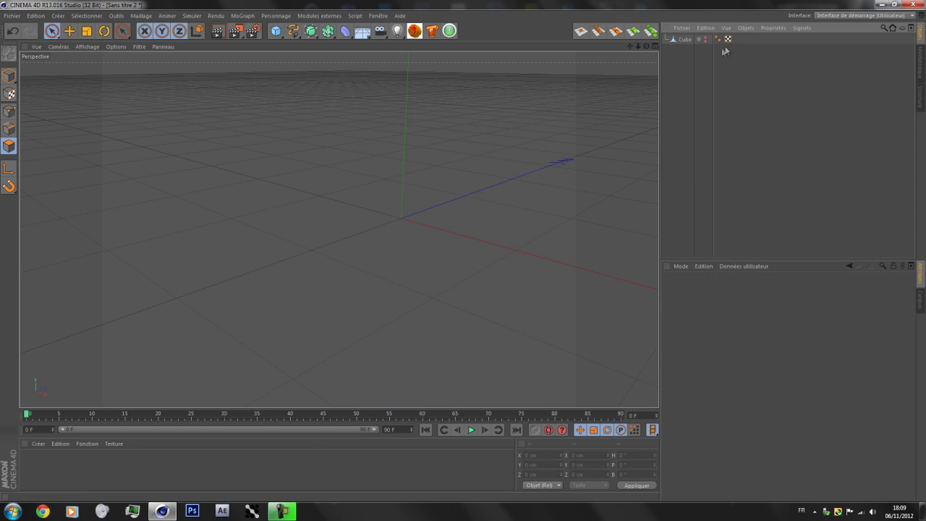
pyautogui.click(701, 39)
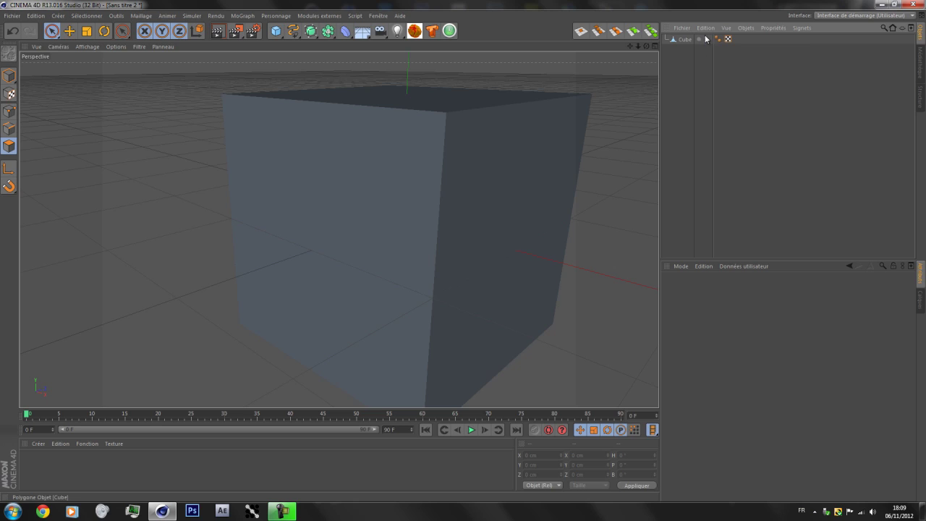
pyautogui.click(684, 39)
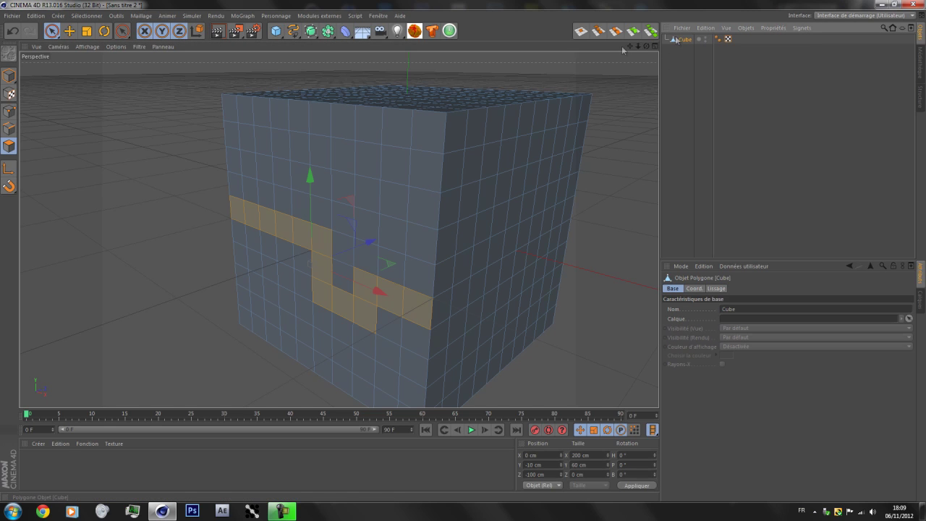
# Paint a winding polygon path from the front face's upper-left corner and split it with POLYGON and SMOOTH settings, keeping the original.
pyautogui.moveTo(232, 109)
pyautogui.mouseDown()
pyautogui.moveTo(399, 123)
pyautogui.moveTo(388, 234)
pyautogui.moveTo(352, 227)
pyautogui.moveTo(342, 346)
pyautogui.mouseUp()
pyautogui.click(581, 31)
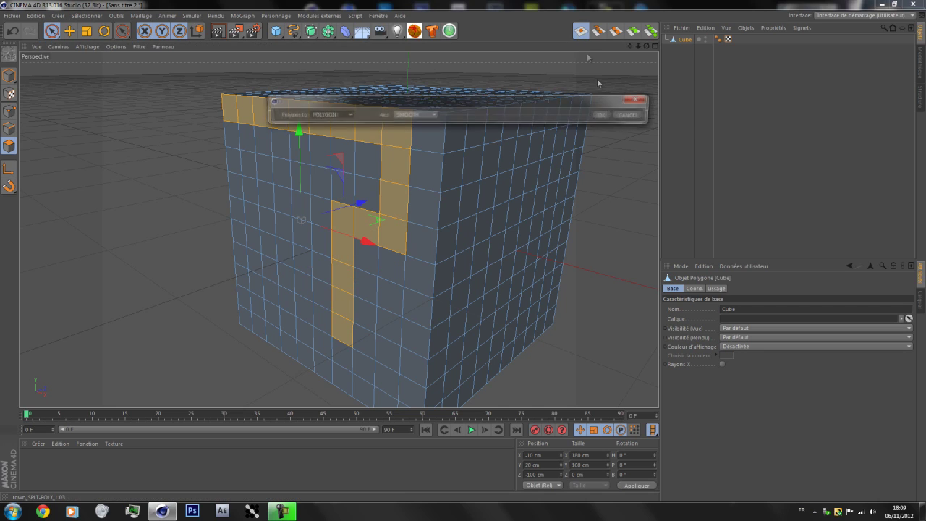
pyautogui.click(605, 115)
pyautogui.click(445, 288)
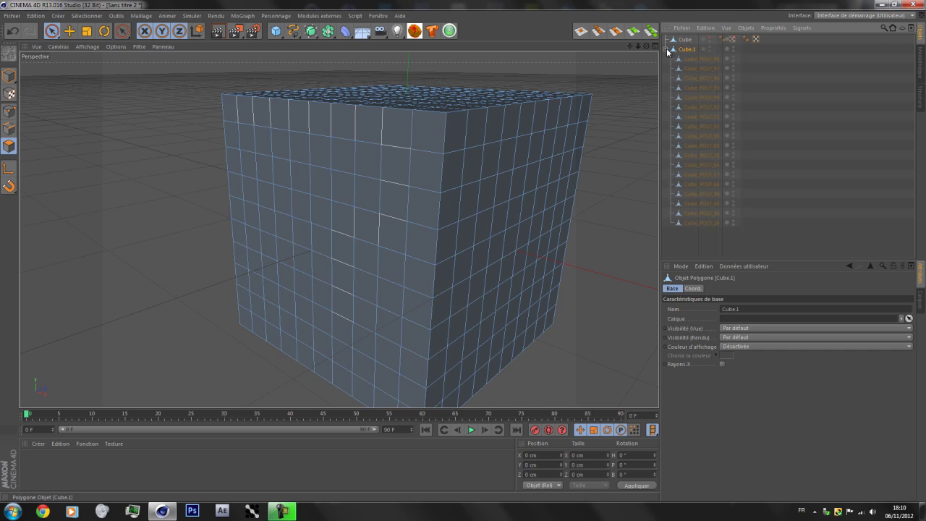
# Try to chain the Cube.1 children by neighbour (Nachbar), selecting them in order from Cube_POLY_98 to Cube_POLY_26.
pyautogui.keyDown('shift'); pyautogui.click(689, 223); pyautogui.keyUp('shift')
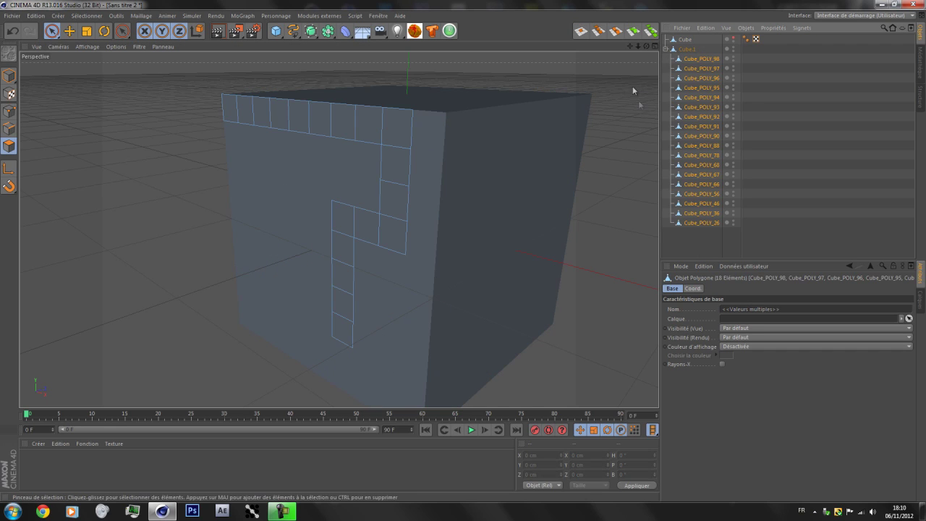
pyautogui.click(598, 30)
pyautogui.click(454, 108)
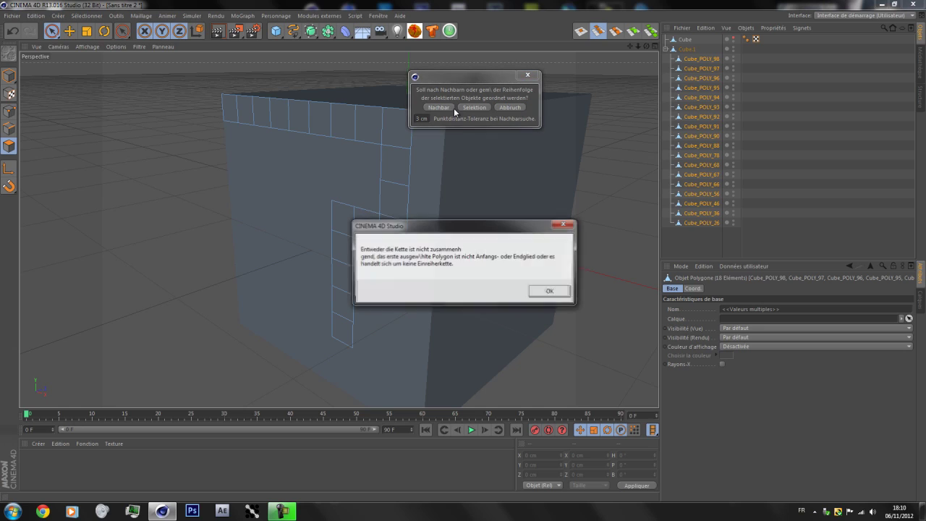
pyautogui.click(551, 291)
# Select the Cube.1 children in reverse order from Cube_POLY_26 to Cube_POLY_98 and chain them by neighbour (Nachbar).
pyautogui.click(689, 222)
pyautogui.keyDown('shift'); pyautogui.click(711, 59); pyautogui.keyUp('shift')
pyautogui.click(582, 31)
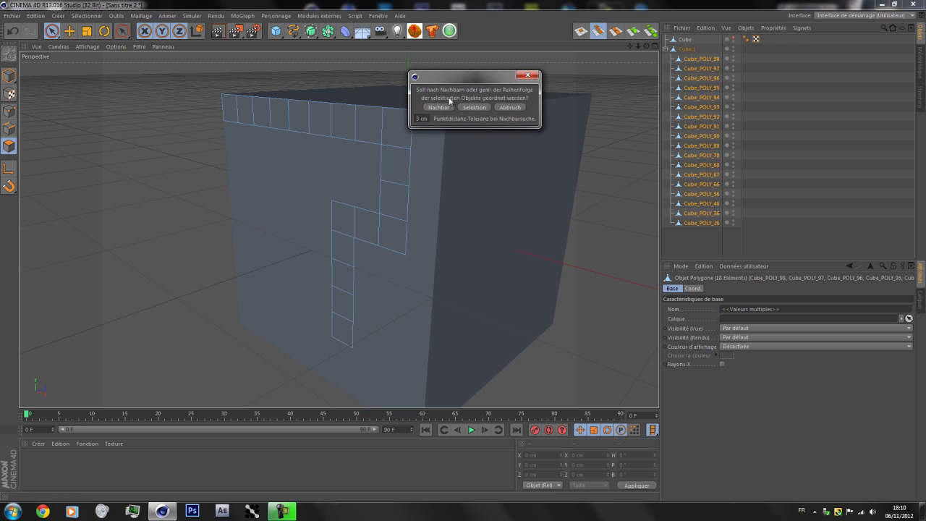
pyautogui.click(448, 108)
# Expand the levels nested under Cube_POLY_26 to examine the polygon hierarchy, then collapse it and reselect Cube_POLY_26.
pyautogui.click(688, 61)
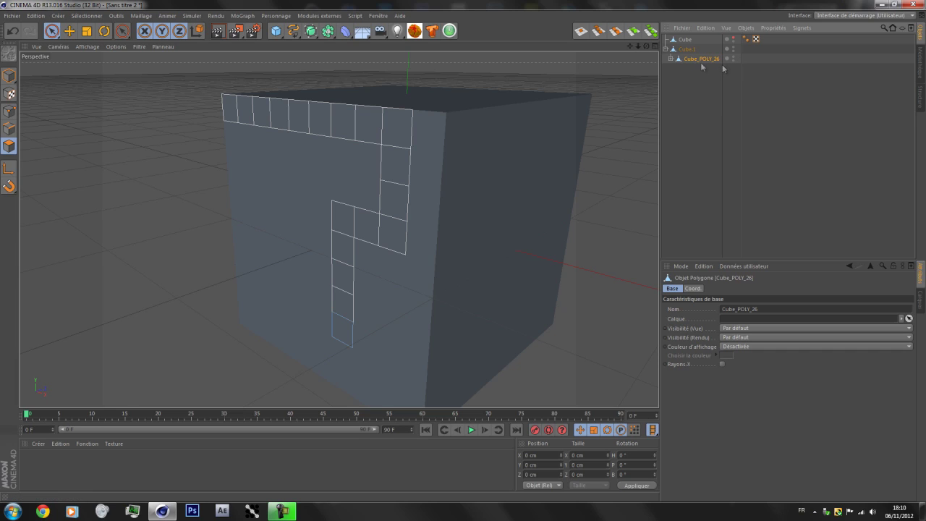
pyautogui.click(671, 59)
pyautogui.click(677, 68)
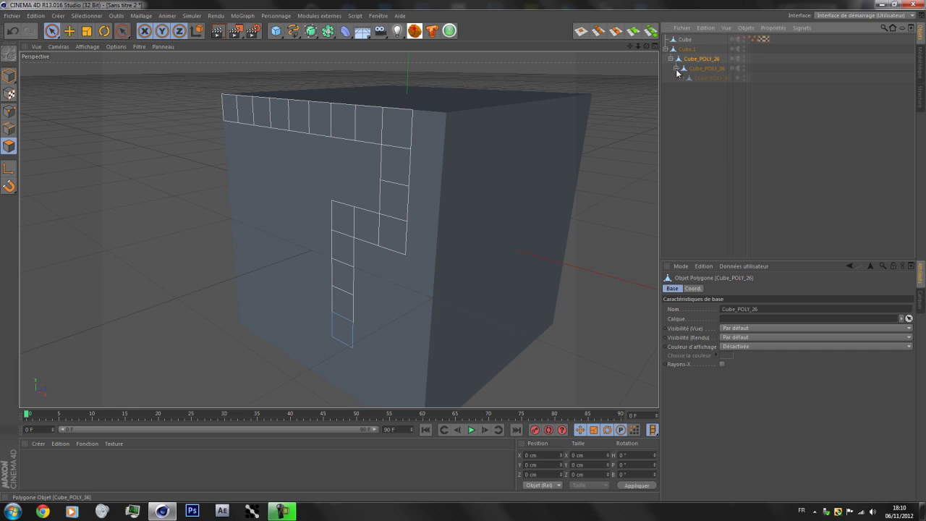
pyautogui.click(682, 78)
pyautogui.click(687, 96)
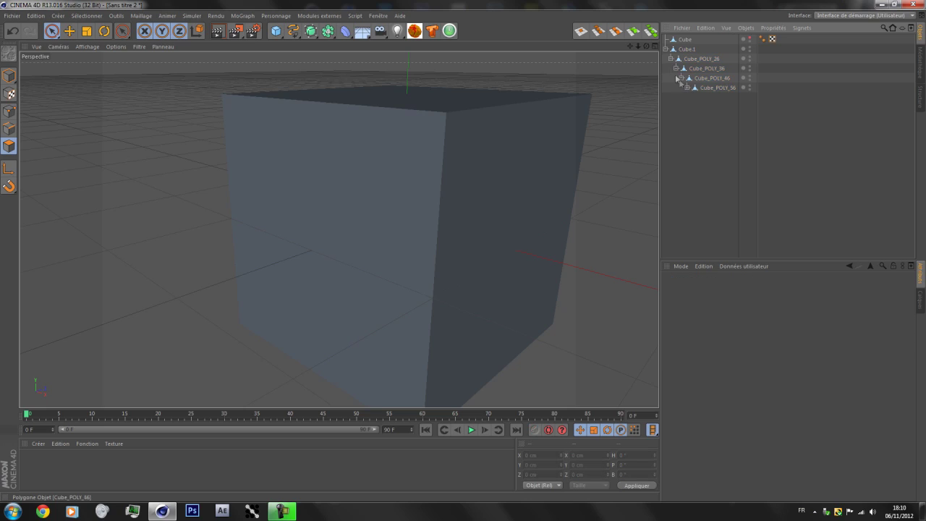
pyautogui.click(671, 59)
pyautogui.click(687, 58)
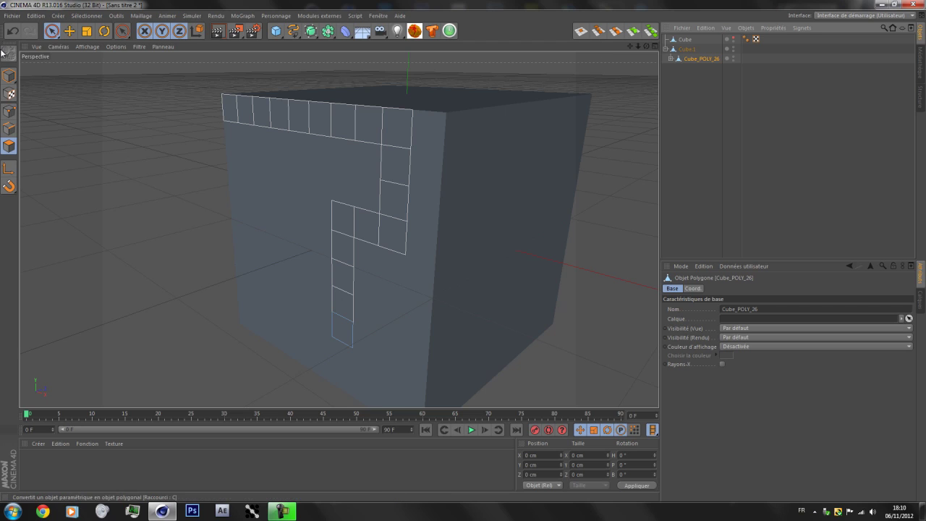
# Try rotating the Cube_POLY_26 chain as an object about its current axis in two directions, and undo the rotations.
pyautogui.click(7, 75)
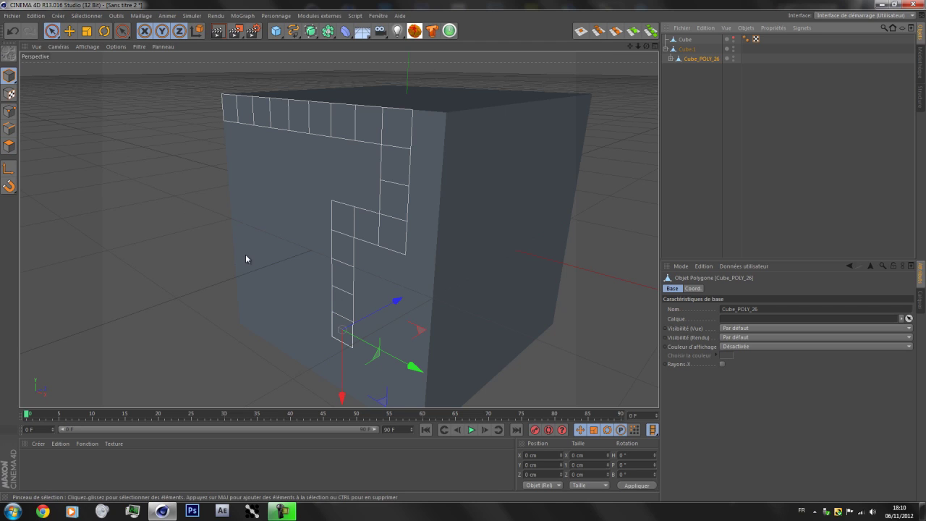
pyautogui.press('r')
pyautogui.moveTo(329, 359); pyautogui.dragTo(215, 366)
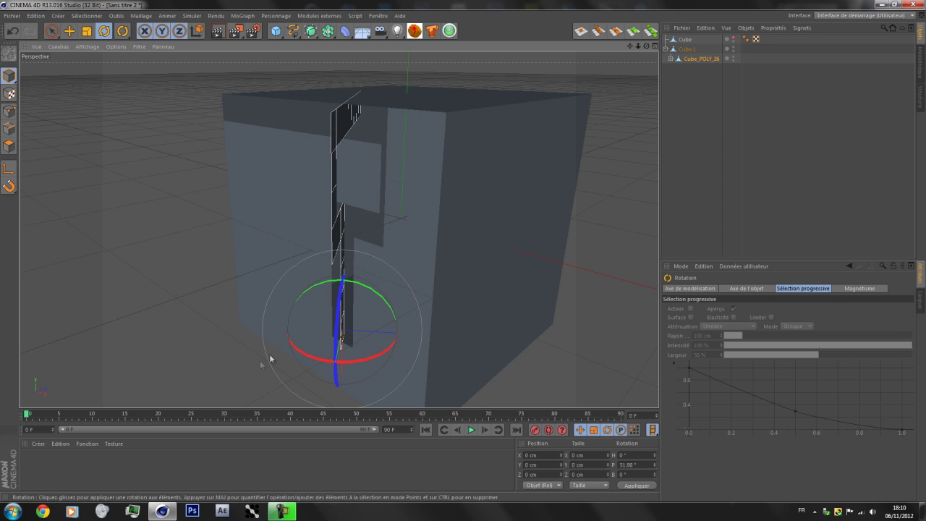
pyautogui.hotkey('ctrl', 'z')
pyautogui.moveTo(309, 314); pyautogui.dragTo(300, 353)
pyautogui.keyDown('alt'); pyautogui.moveTo(319, 349); pyautogui.dragTo(348, 339, button='right'); pyautogui.keyUp('alt')
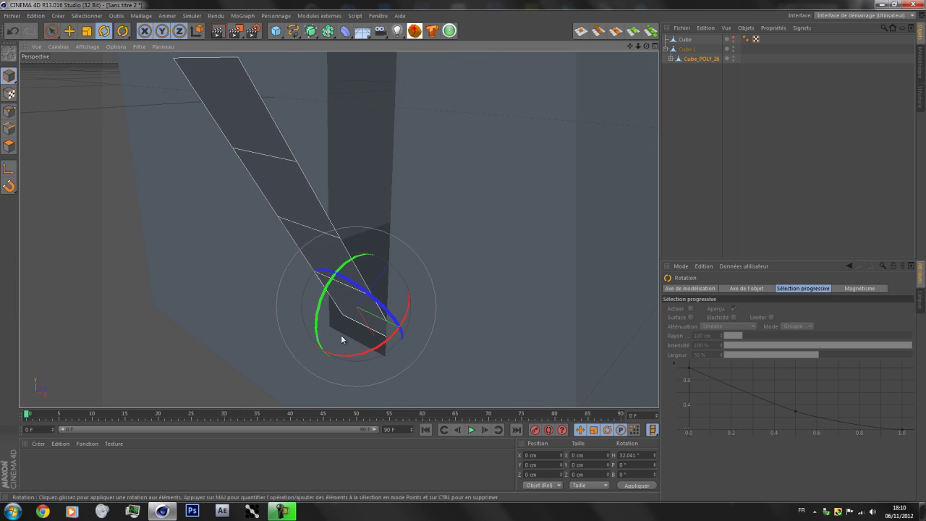
pyautogui.keyDown('alt'); pyautogui.moveTo(371, 212); pyautogui.dragTo(371, 214); pyautogui.keyUp('alt')
pyautogui.hotkey('ctrl', 'z')
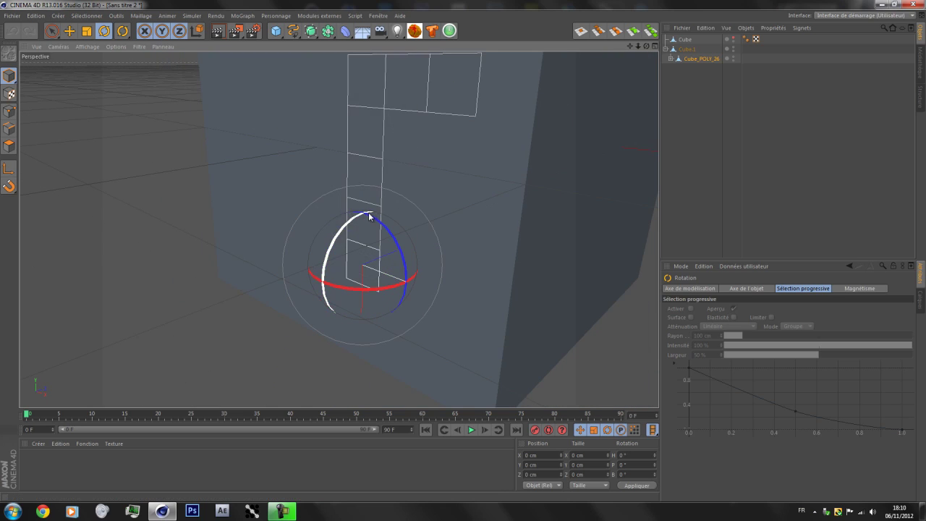
pyautogui.scroll(-2, 545, 98)
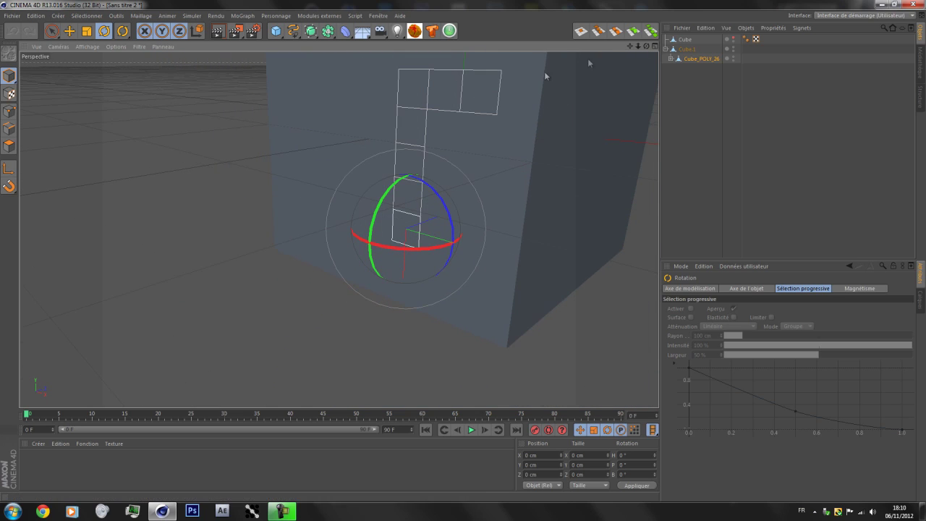
# Run the rown ALIGN-POLY script on Cube_POLY_26 with a 5 cm tolerance and UpVector z, and test-rotate the chain about its new axis.
pyautogui.click(619, 34)
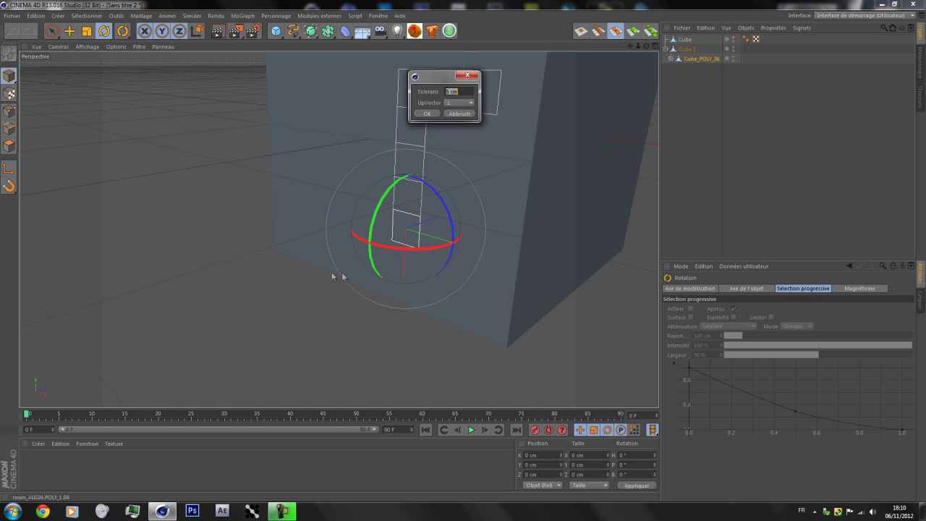
pyautogui.click(433, 114)
pyautogui.click(422, 114)
pyautogui.moveTo(388, 214); pyautogui.dragTo(346, 348)
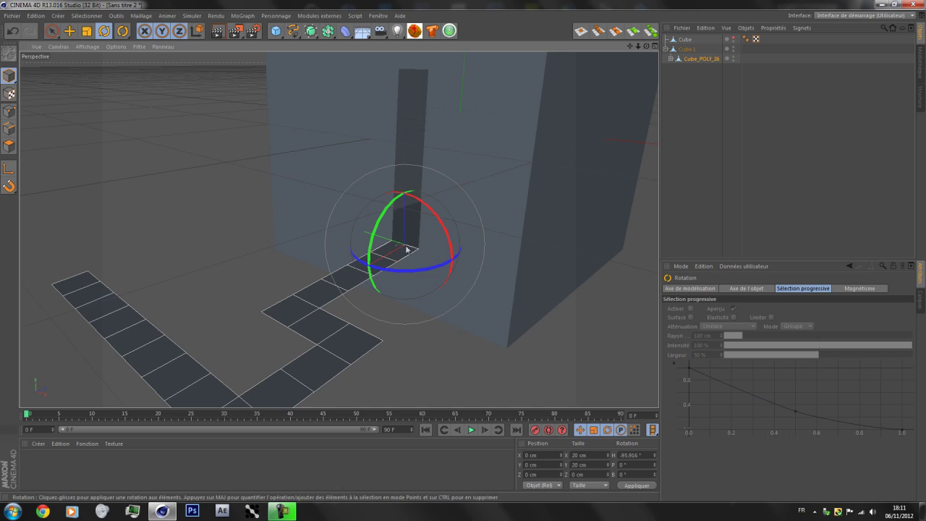
pyautogui.hotkey('ctrl', 'z')
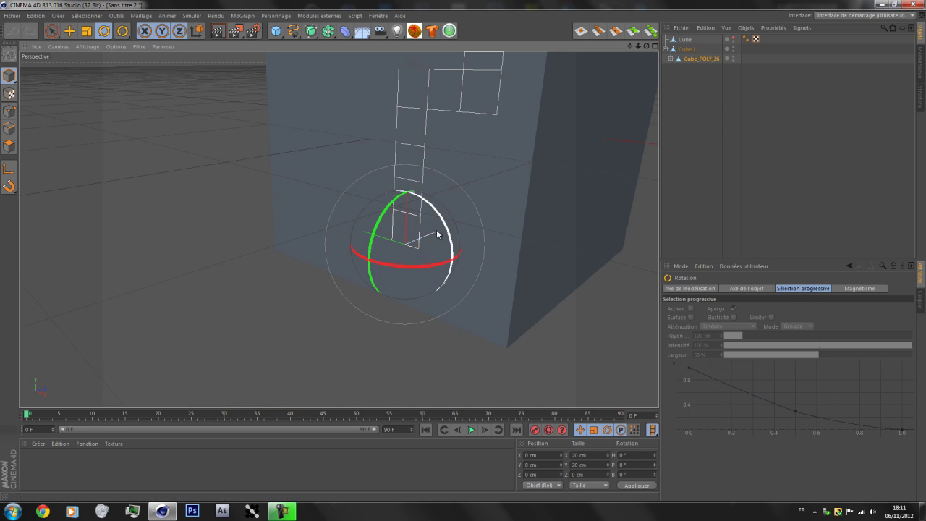
# Delete the original Cube and move Cube_POLY_26 out of Cube.1 to the root of the hierarchy.
pyautogui.click(682, 41)
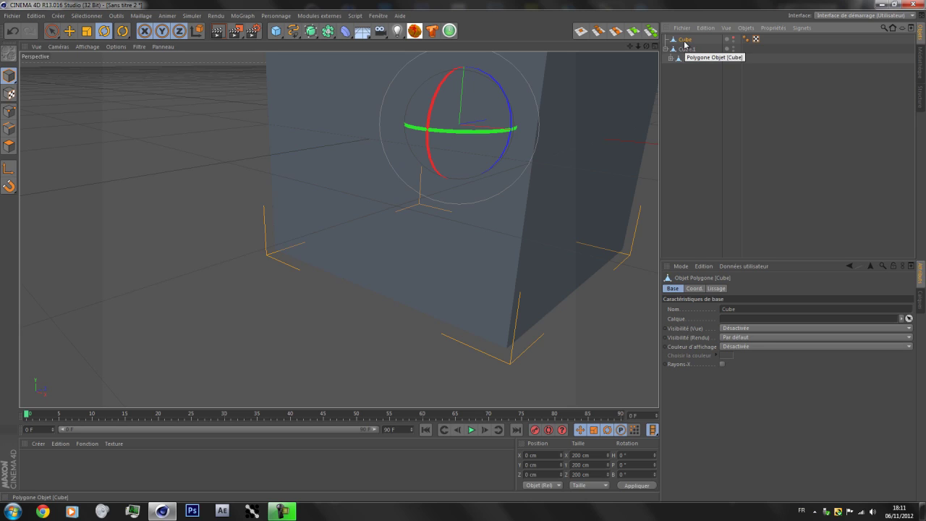
pyautogui.press('Delete')
pyautogui.click(684, 40)
pyautogui.click(683, 48)
pyautogui.moveTo(683, 49); pyautogui.dragTo(681, 74)
pyautogui.click(683, 41)
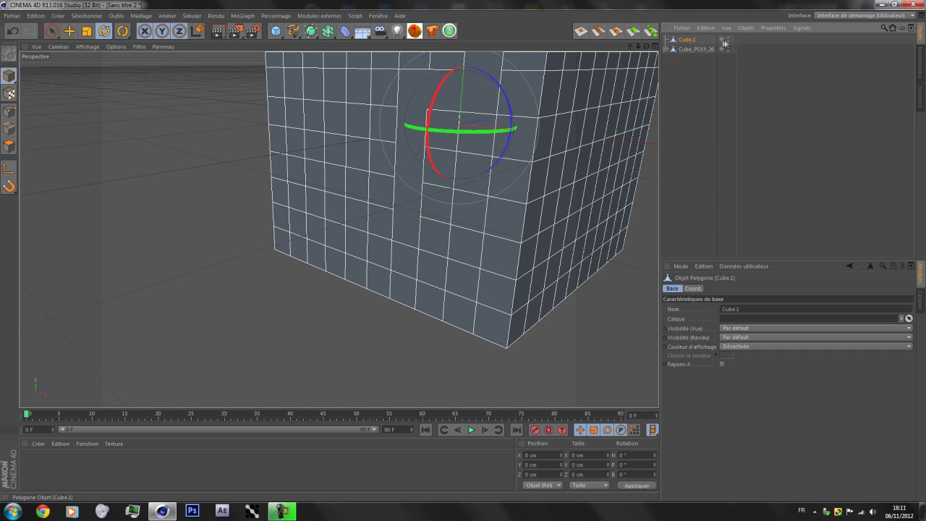
# Hide Cube.1 in both the viewport and the render so that only the polygon chain shows.
pyautogui.keyDown('alt'); pyautogui.click(728, 42); pyautogui.keyUp('alt')
pyautogui.keyDown('alt'); pyautogui.click(728, 42); pyautogui.keyUp('alt')
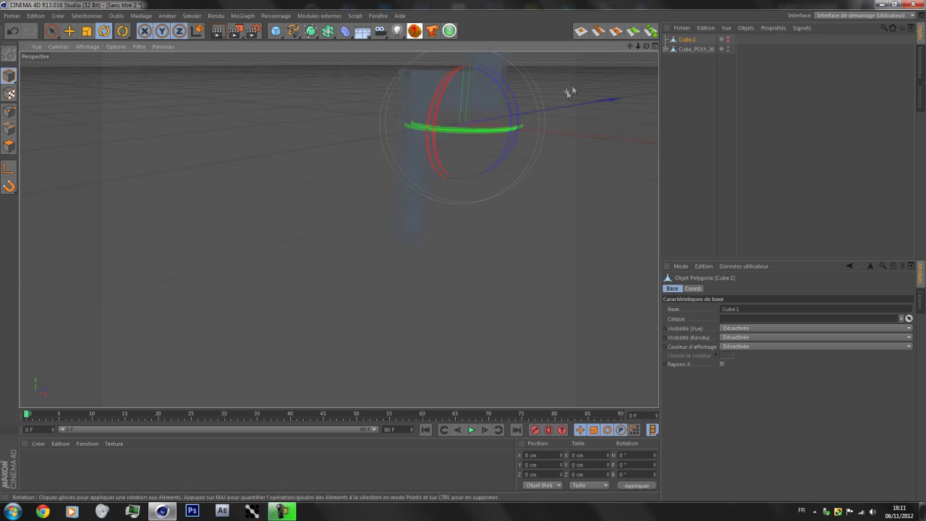
pyautogui.keyDown('alt'); pyautogui.moveTo(464, 236); pyautogui.dragTo(460, 298); pyautogui.keyUp('alt')
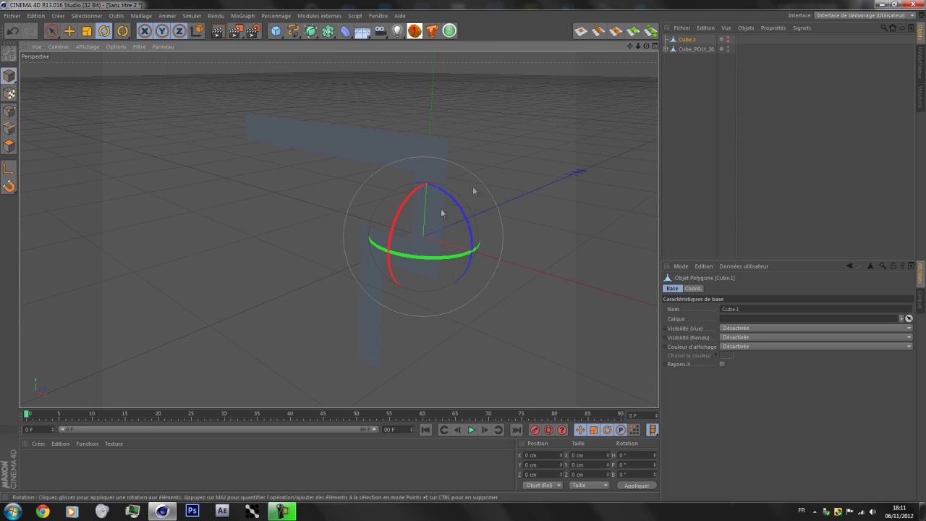
# Open rown_foldPOLYcode.c4d from the desktop, copy its Code object, close that file without saving, and paste the object into the cube project.
pyautogui.click(163, 513)
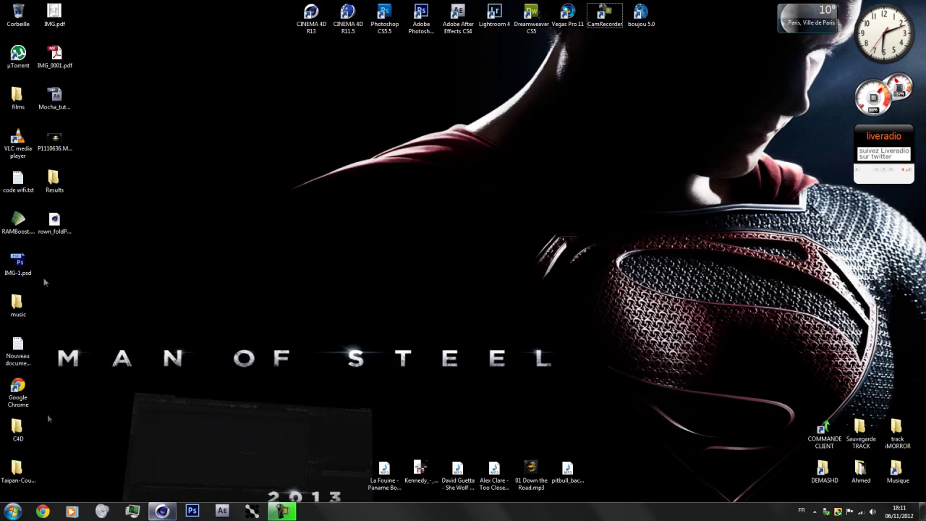
pyautogui.doubleClick(56, 221)
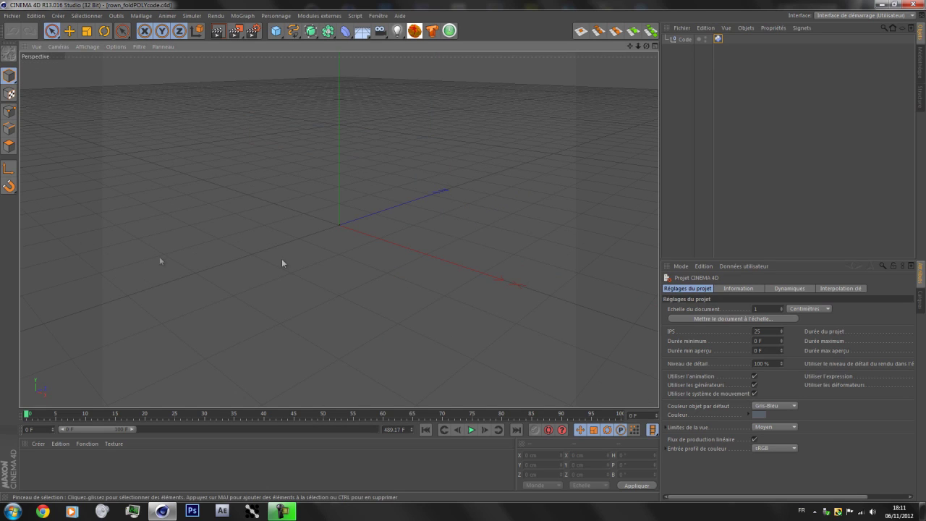
pyautogui.click(684, 40)
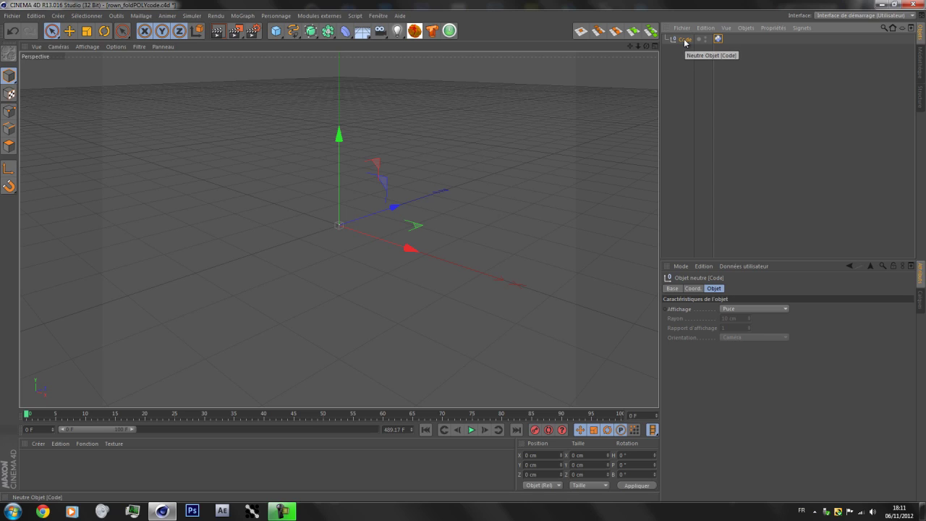
pyautogui.hotkey('alt', 'F4')
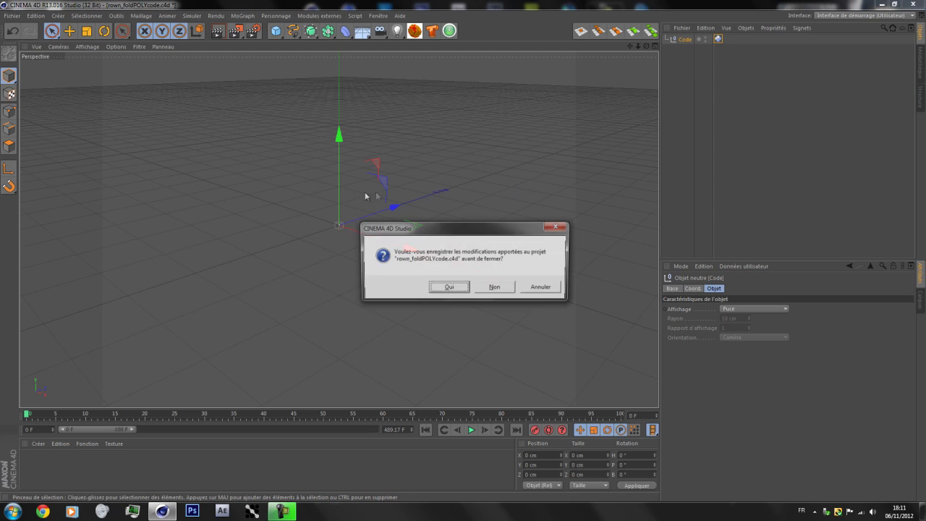
pyautogui.click(488, 289)
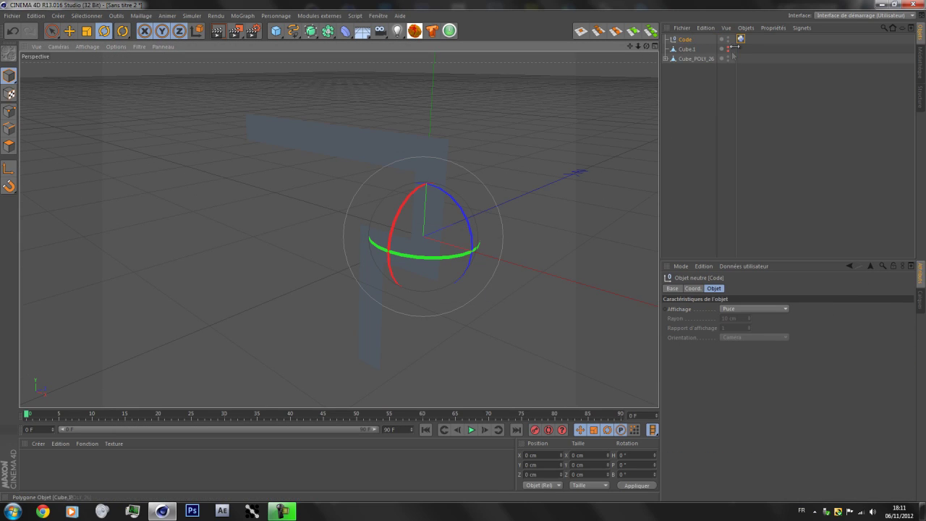
pyautogui.hotkey('ctrl', 'v')
# Transfer the Python tag from the Code null to Cube_POLY_26 and delete the Code null.
pyautogui.moveTo(739, 45); pyautogui.dragTo(740, 59)
pyautogui.click(691, 59)
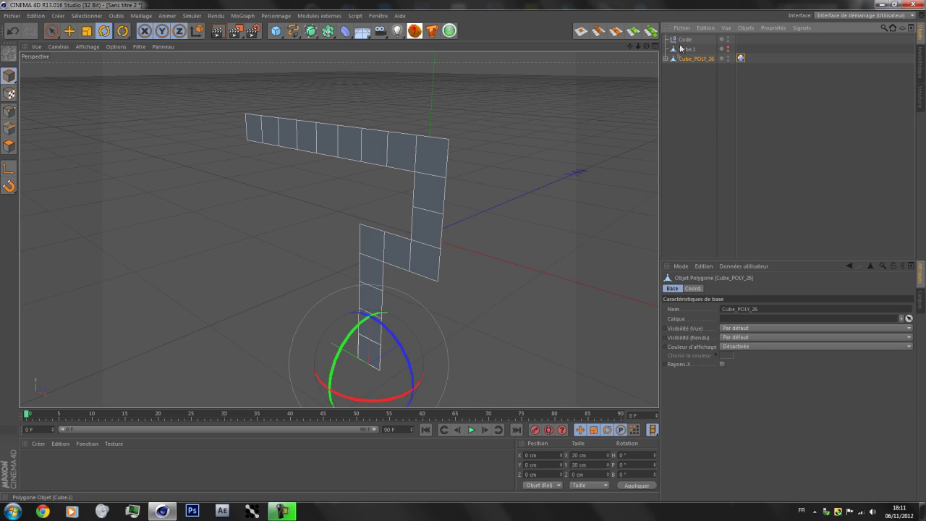
pyautogui.click(681, 40)
pyautogui.press('Delete')
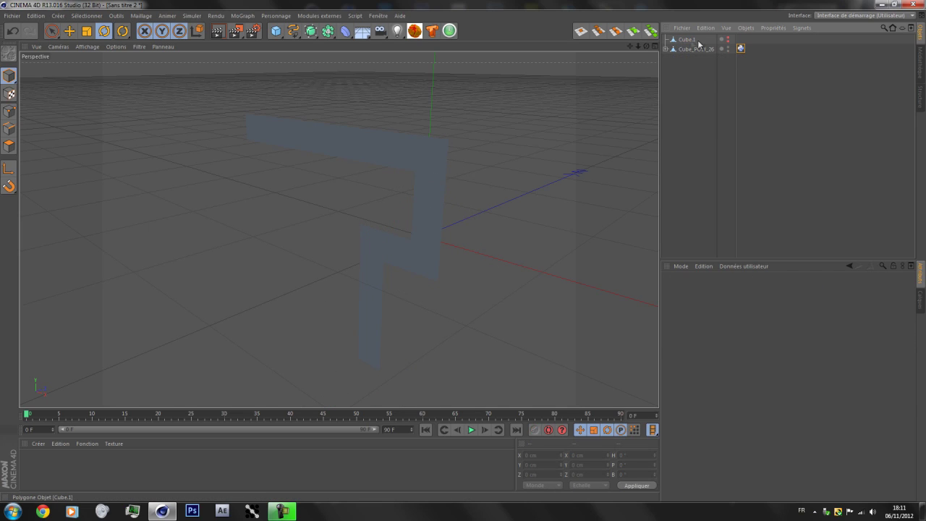
# Test the unfold amount in the Python tag's user data, return it to 0 %, and set unfold fade to 35 %.
pyautogui.click(740, 49)
pyautogui.click(777, 288)
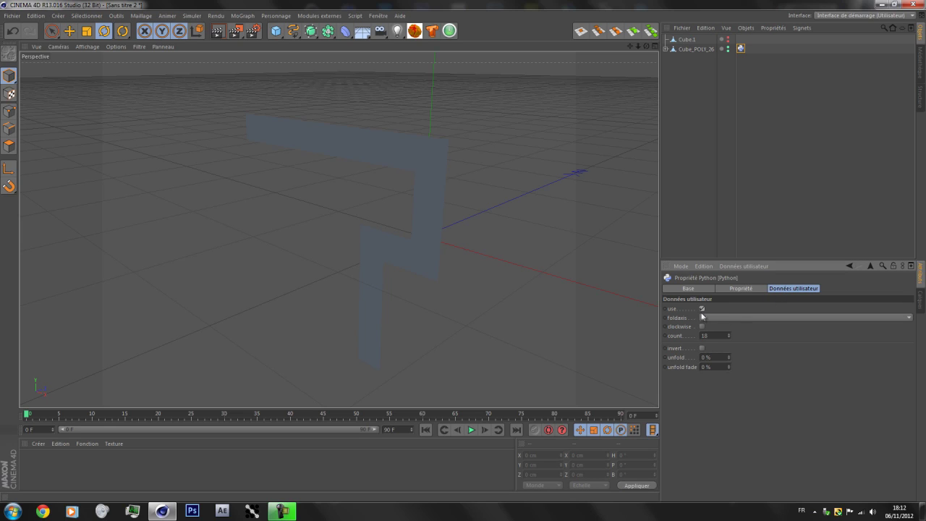
pyautogui.click(728, 355)
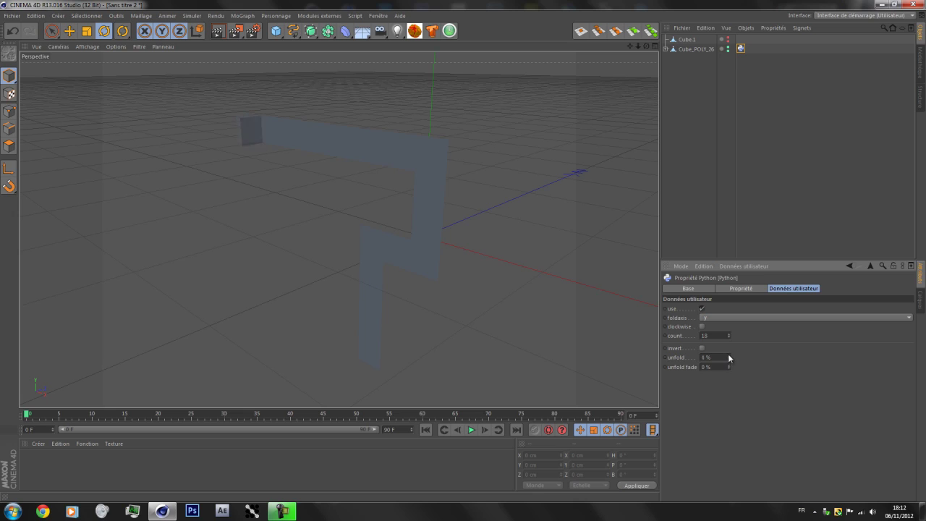
pyautogui.moveTo(730, 354); pyautogui.dragTo(728, 359)
pyautogui.moveTo(729, 366)
pyautogui.mouseDown()
pyautogui.moveTo(728, 355)
pyautogui.moveTo(728, 365)
pyautogui.mouseUp()
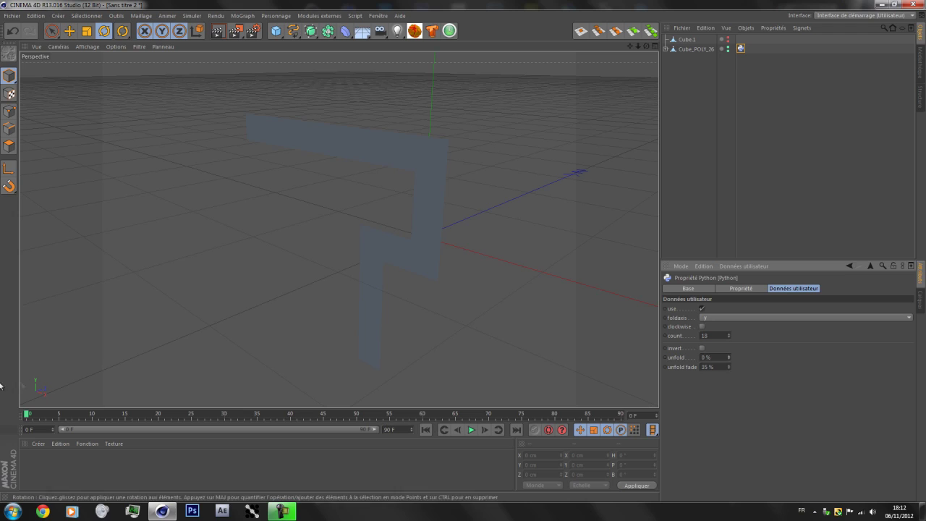
# Keyframe the Python tag's unfold parameter at 0 % on frame 0 and 100 % on frame 90.
pyautogui.keyDown('ctrl'); pyautogui.click(665, 358); pyautogui.keyUp('ctrl')
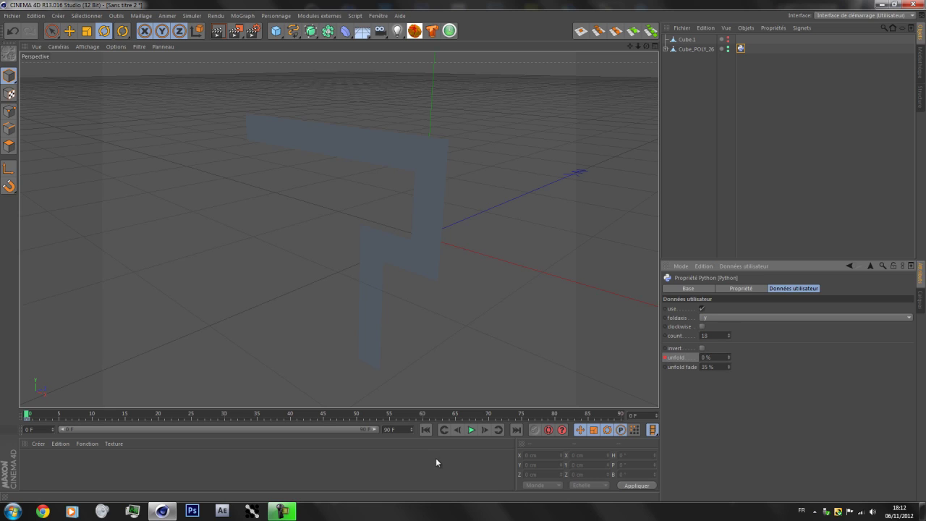
pyautogui.click(517, 430)
pyautogui.click(405, 429)
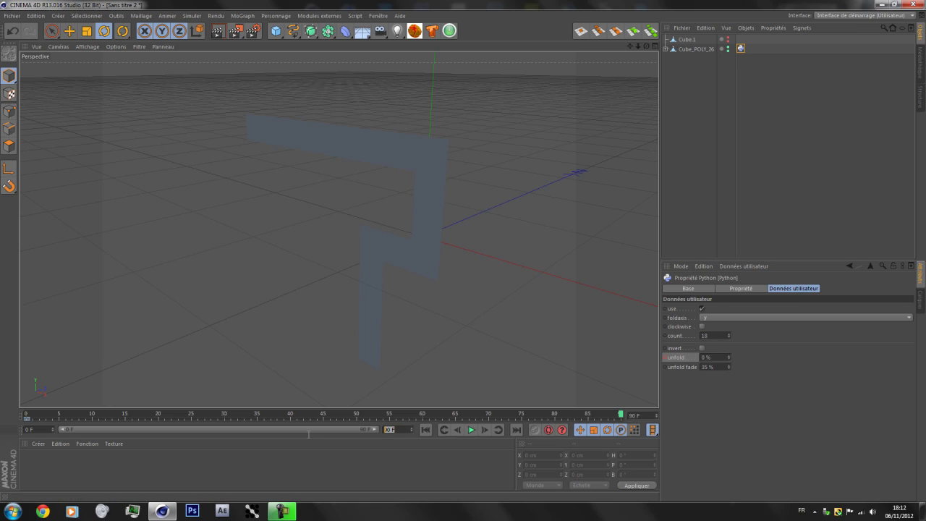
pyautogui.click(703, 357)
pyautogui.write('100')
pyautogui.press('Return')
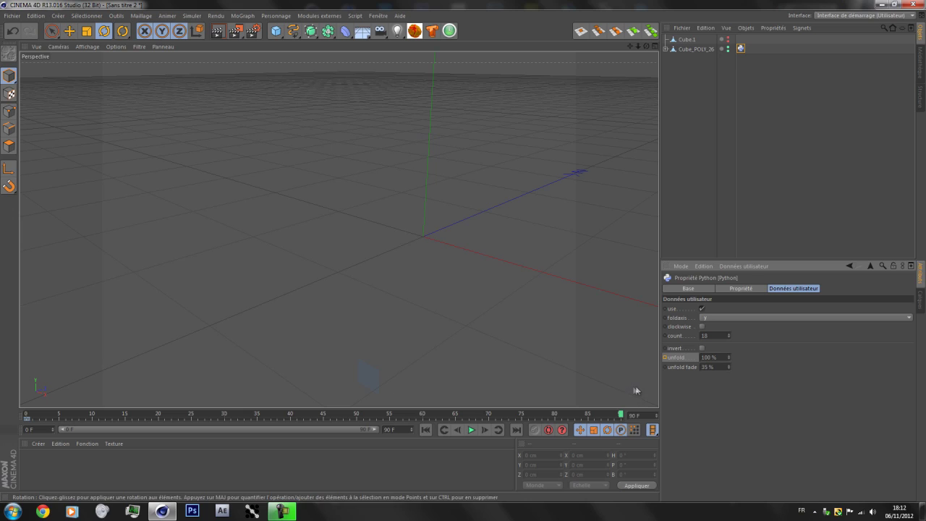
pyautogui.keyDown('ctrl'); pyautogui.click(664, 358); pyautogui.keyUp('ctrl')
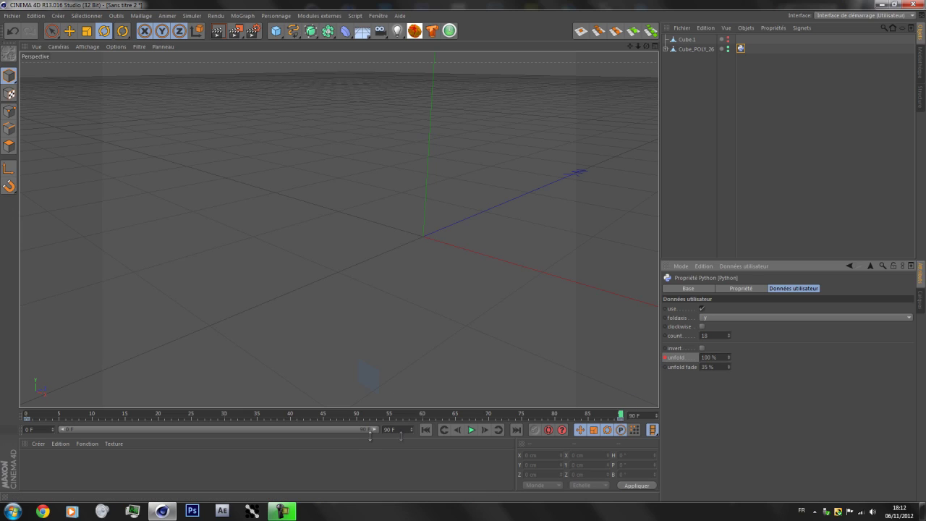
# Play the folding animation from the start to check it, and return to frame 0.
pyautogui.click(425, 429)
pyautogui.click(471, 429)
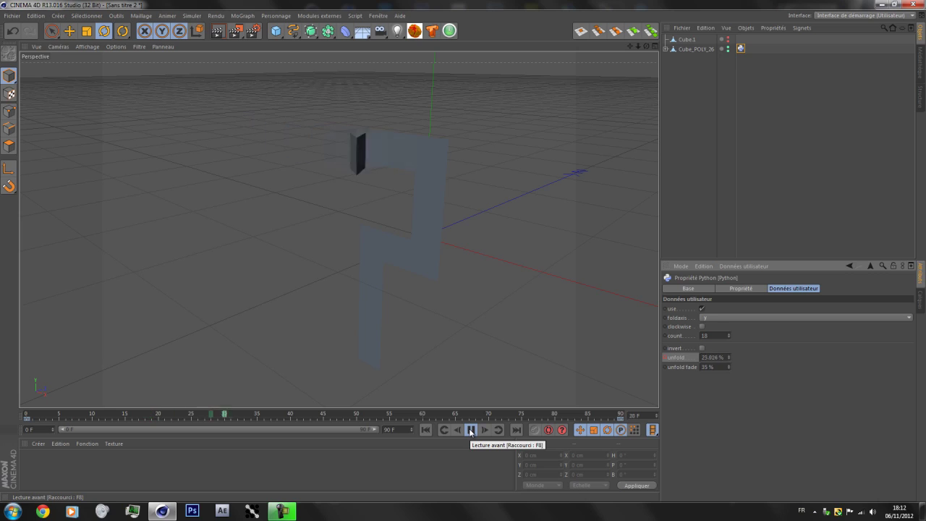
pyautogui.click(471, 430)
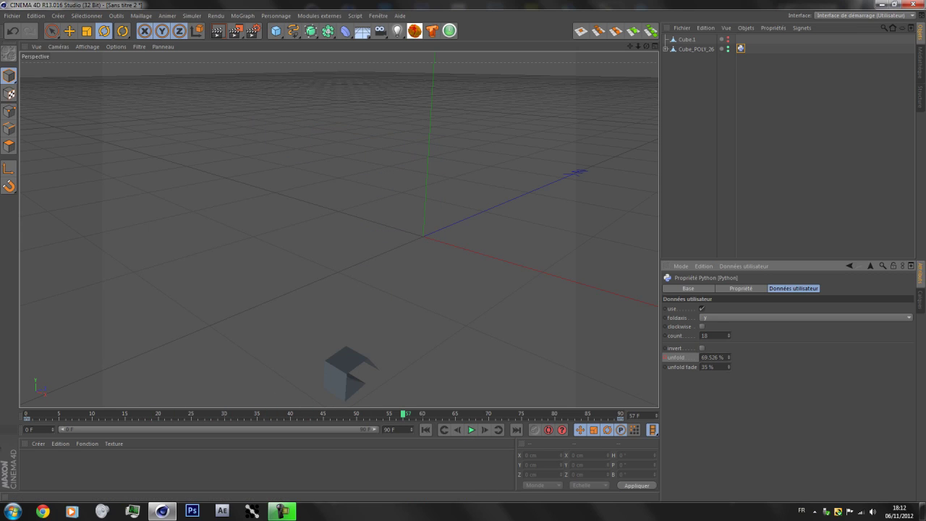
pyautogui.click(26, 414)
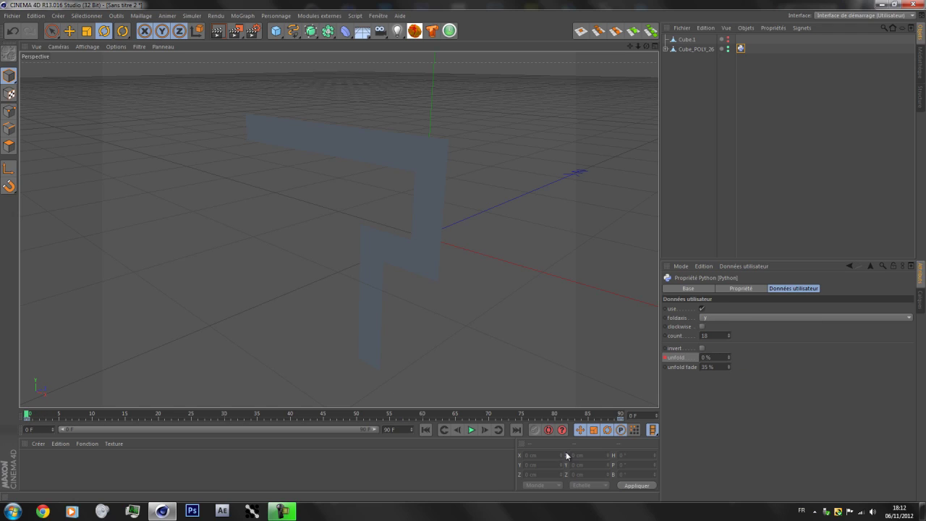
# Try the tag's invert option, check the fold at frame 47, and turn invert off again.
pyautogui.click(703, 348)
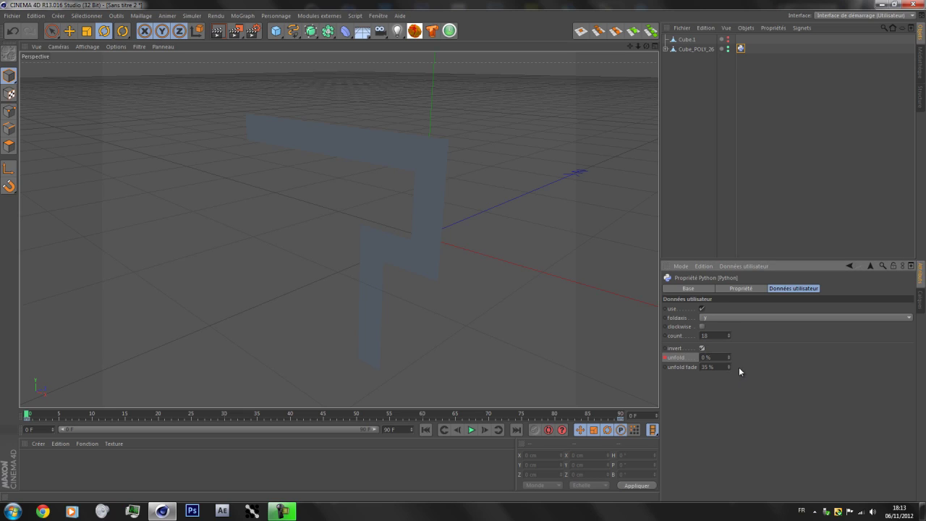
pyautogui.click(336, 414)
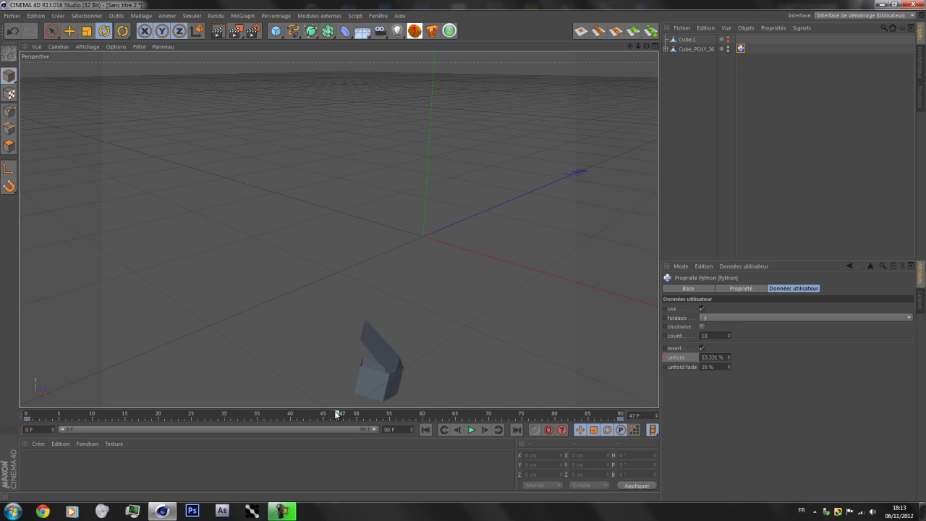
pyautogui.click(701, 349)
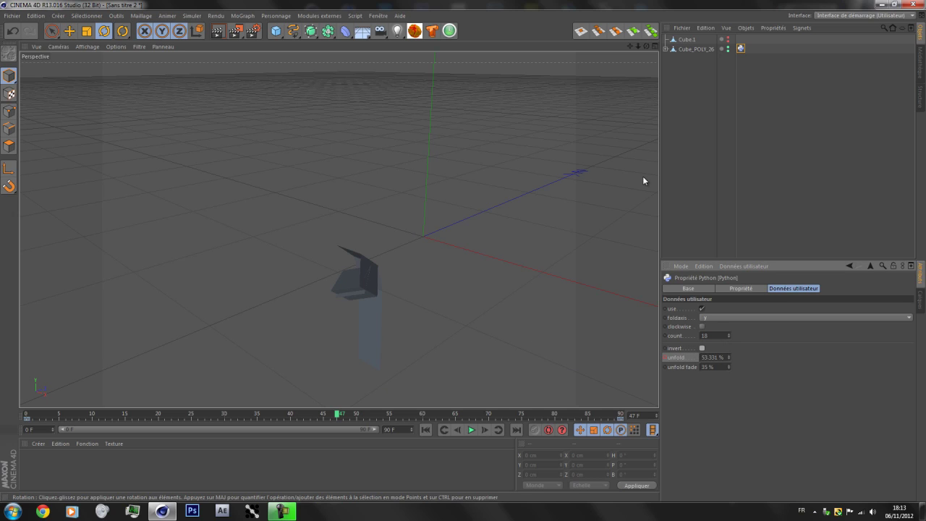
# Make Cube.1 visible again and switch to polygon mode with its uncut side face in view.
pyautogui.click(684, 39)
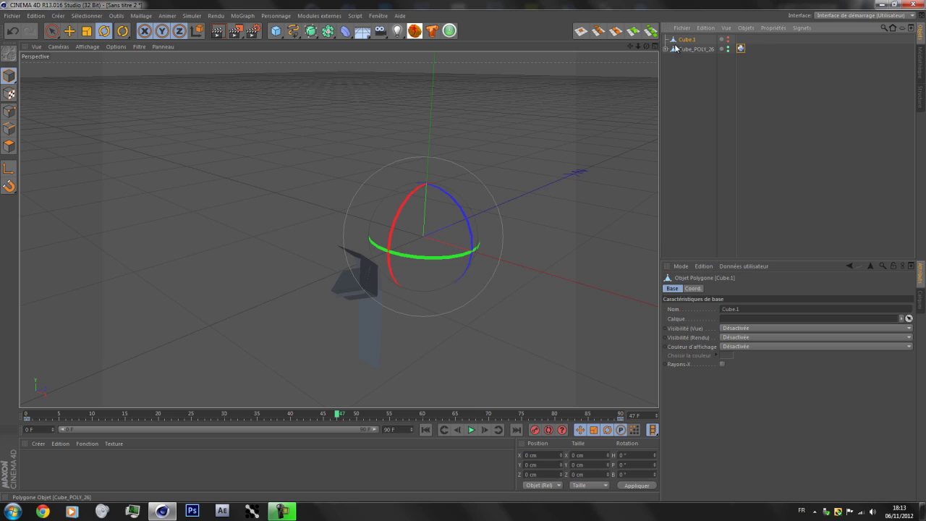
pyautogui.keyDown('ctrl'); pyautogui.click(721, 41); pyautogui.keyUp('ctrl')
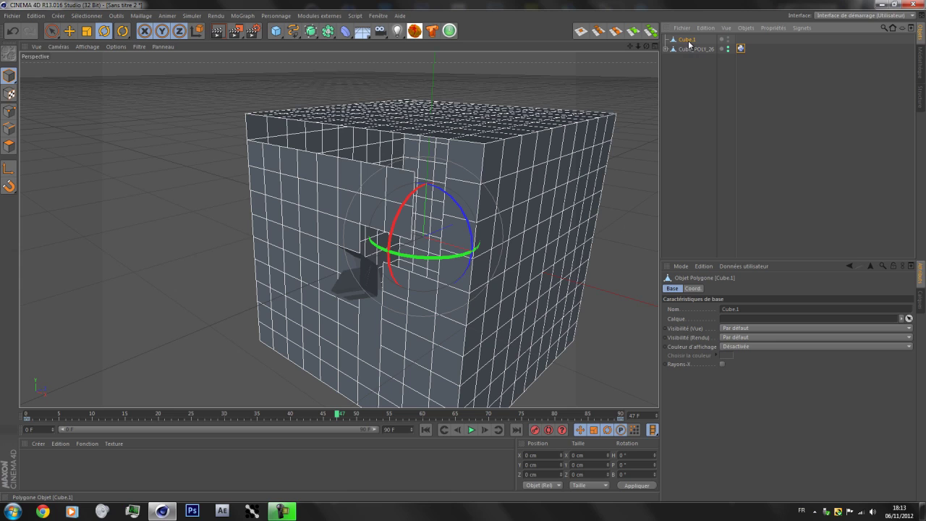
pyautogui.moveTo(645, 45); pyautogui.dragTo(506, 29)
pyautogui.click(9, 146)
pyautogui.scroll(-3, 154, 246)
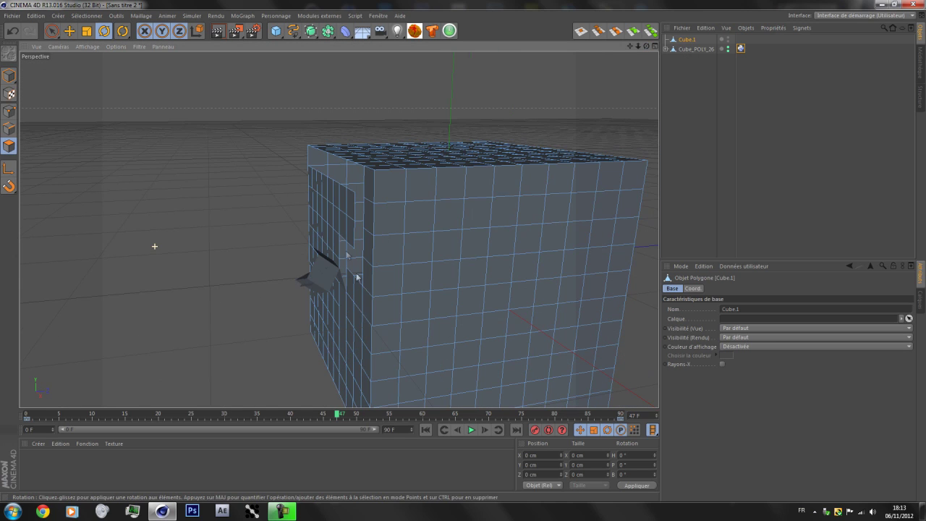
pyautogui.scroll(-3, 415, 348)
pyautogui.keyDown('alt'); pyautogui.moveTo(413, 339); pyautogui.dragTo(372, 243, button='middle'); pyautogui.keyUp('alt')
pyautogui.click(349, 266)
pyautogui.press('Delete')
pyautogui.hotkey('ctrl', 'z')
pyautogui.hotkey('ctrl', 'z')
# Paint-select a winding strip of 15 polygons across Cube.1's uncut side face with Live Selection, deselecting the stray polygons at its upper end.
pyautogui.click(51, 30)
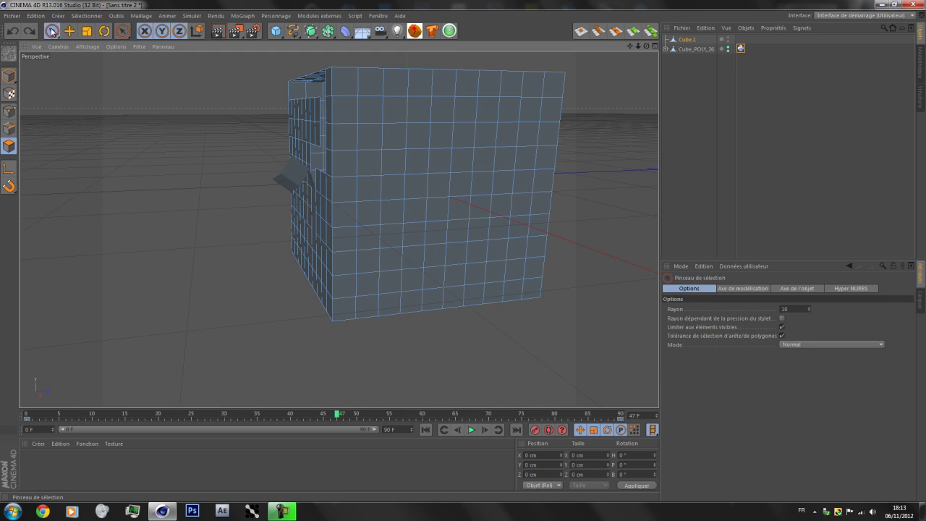
pyautogui.moveTo(366, 240)
pyautogui.mouseDown()
pyautogui.moveTo(392, 240)
pyautogui.moveTo(427, 279)
pyautogui.moveTo(442, 268)
pyautogui.moveTo(464, 166)
pyautogui.moveTo(498, 142)
pyautogui.moveTo(490, 138)
pyautogui.mouseUp()
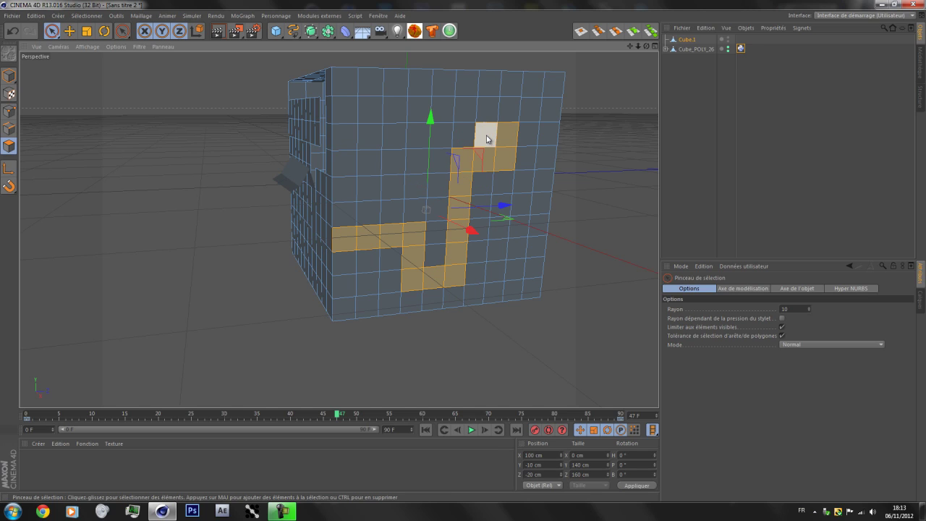
pyautogui.rightClick(488, 139)
pyautogui.keyDown('ctrl'); pyautogui.rightClick(480, 138); pyautogui.keyUp('ctrl')
pyautogui.click(484, 137)
pyautogui.keyDown('ctrl'); pyautogui.click(484, 136); pyautogui.keyUp('ctrl')
pyautogui.moveTo(491, 151)
pyautogui.keyDown('shift'); pyautogui.mouseDown()
pyautogui.moveTo(506, 137)
pyautogui.moveTo(507, 108)
pyautogui.moveTo(481, 109)
pyautogui.mouseUp(); pyautogui.keyUp('shift')
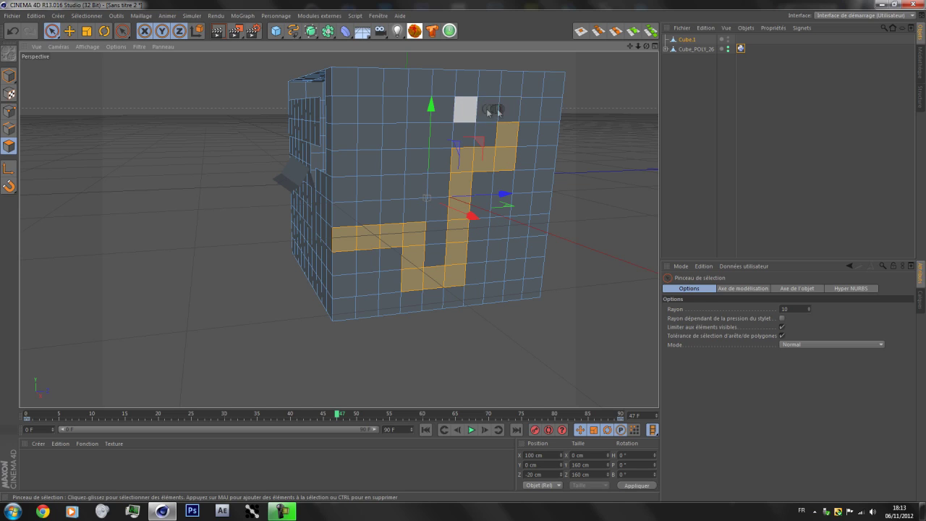
pyautogui.moveTo(461, 112)
pyautogui.keyDown('ctrl'); pyautogui.mouseDown()
pyautogui.moveTo(528, 128)
pyautogui.moveTo(589, 93)
pyautogui.mouseUp(); pyautogui.keyUp('ctrl')
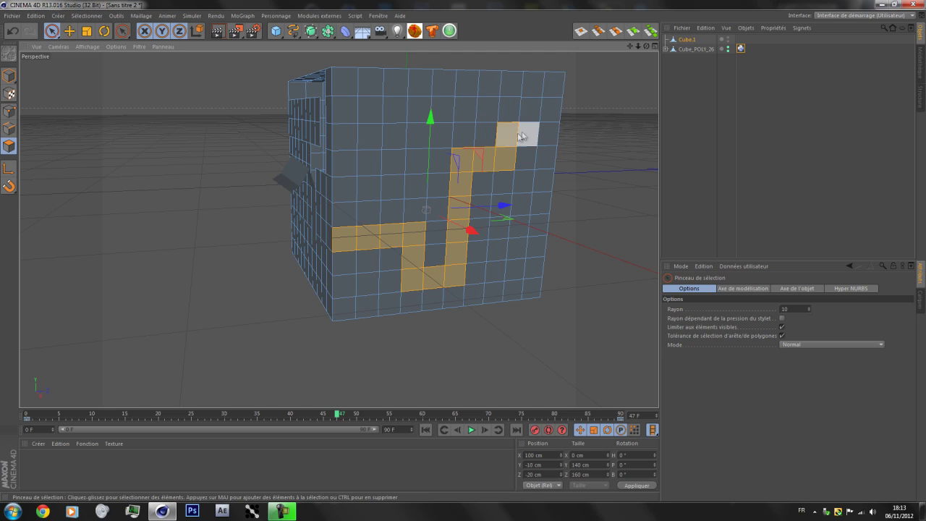
# Split the selected strip into separate polygon objects with the rown split script, using the POLYGON and SMOOTH options.
pyautogui.click(581, 31)
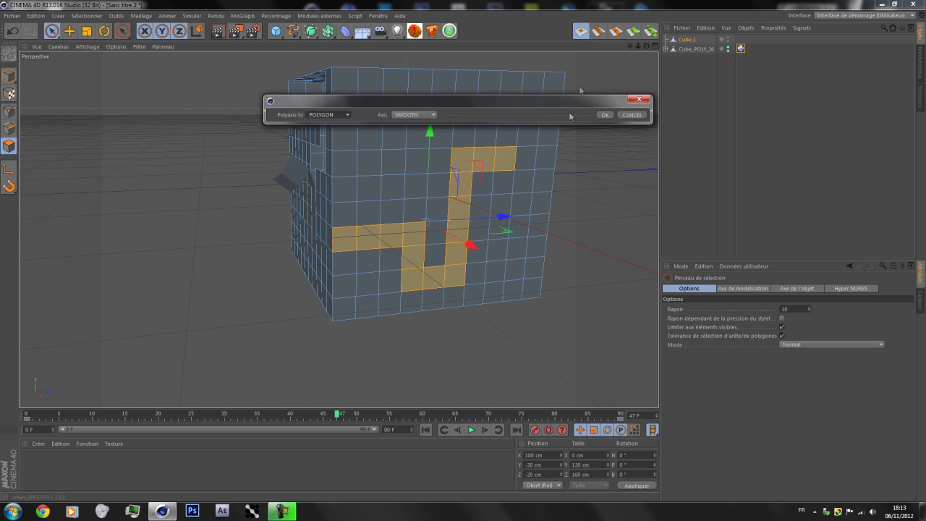
pyautogui.click(605, 115)
pyautogui.click(448, 288)
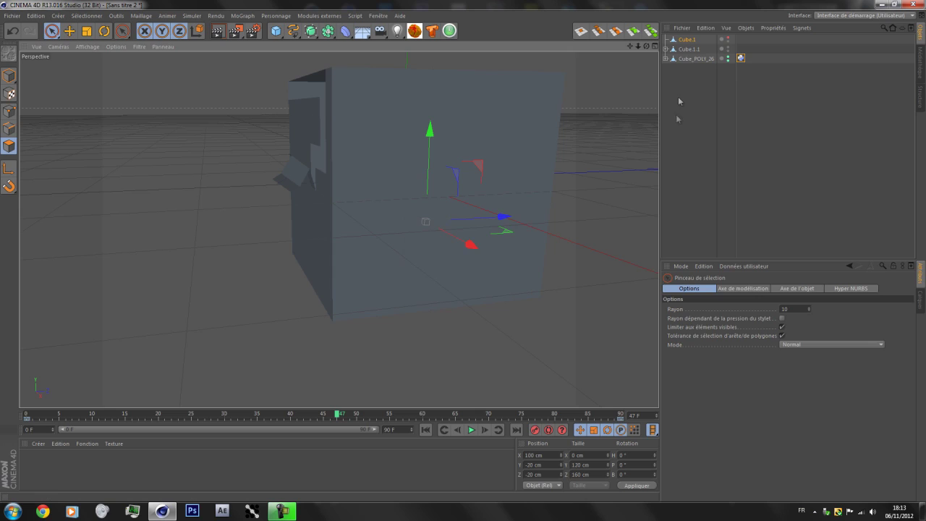
# Select all the split polygons under Cube.1.1, from Cube.1_POLY_149 to the last one, and chain them into a hierarchy with the rown chain script.
pyautogui.click(671, 49)
pyautogui.click(665, 50)
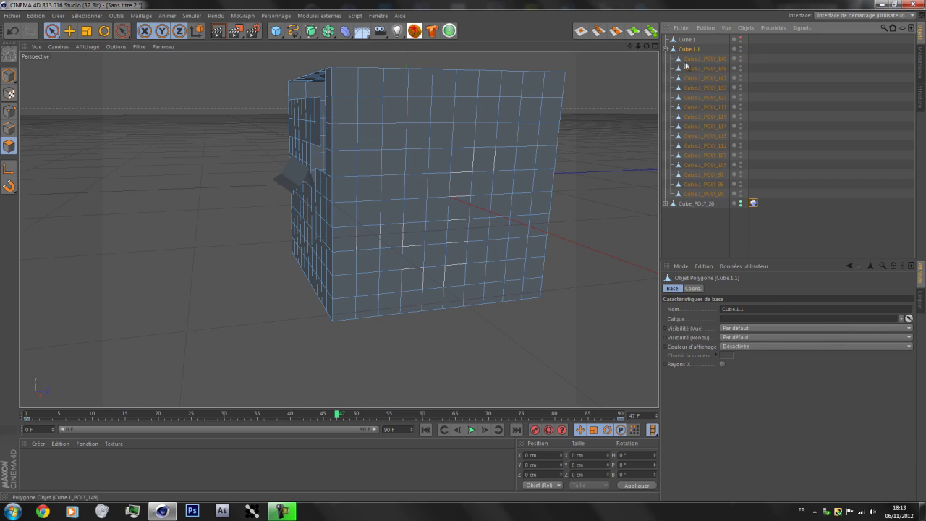
pyautogui.click(691, 60)
pyautogui.keyDown('shift'); pyautogui.click(694, 191); pyautogui.keyUp('shift')
pyautogui.click(597, 31)
pyautogui.click(435, 108)
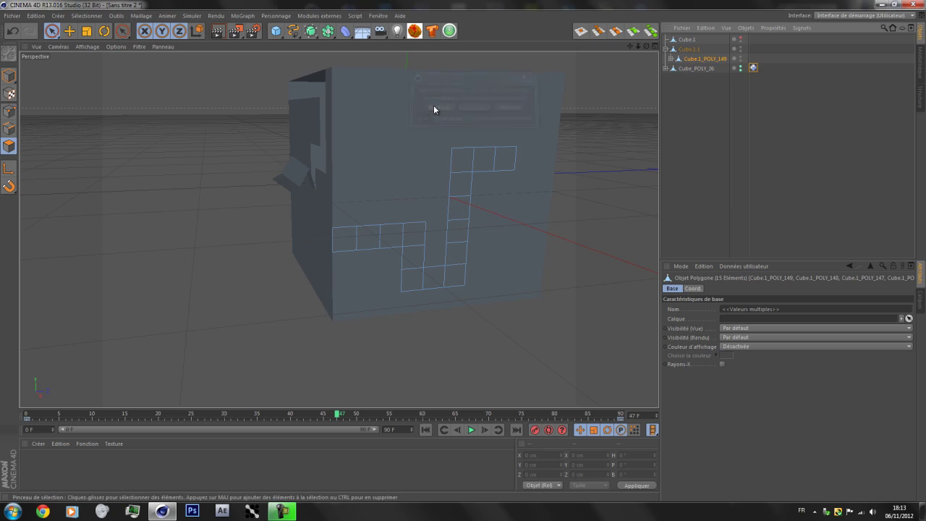
# Align the Cube.1_POLY_149 chain with a 5 cm tolerance and z up-vector, and copy the Python fold tag from Cube_POLY_26 onto it.
pyautogui.click(699, 59)
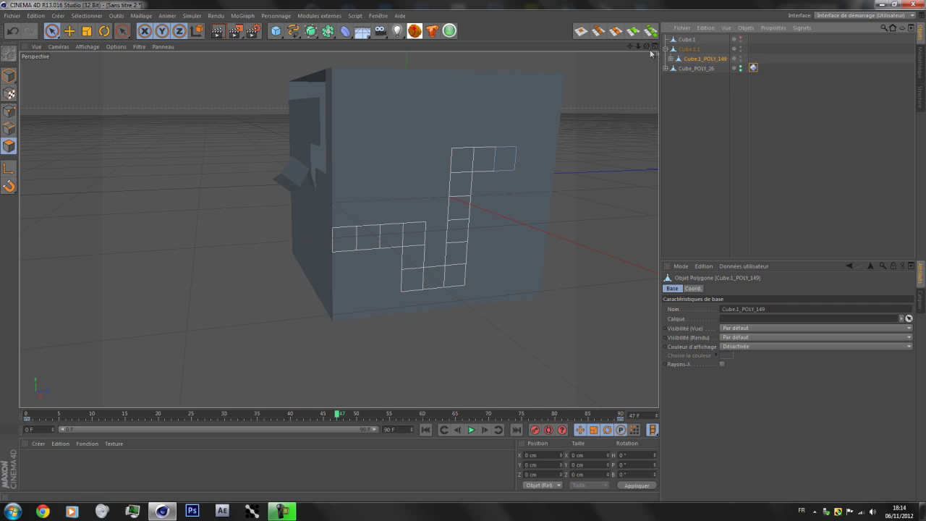
pyautogui.click(615, 30)
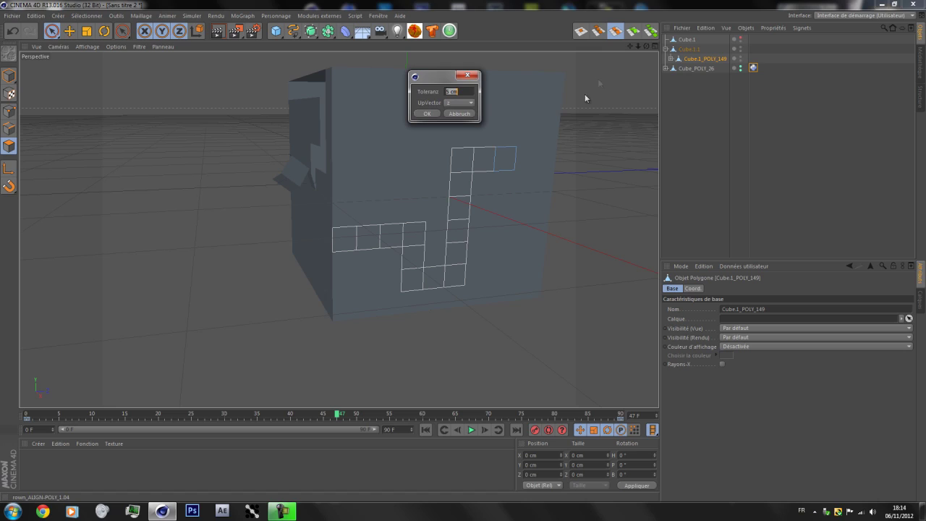
pyautogui.click(433, 113)
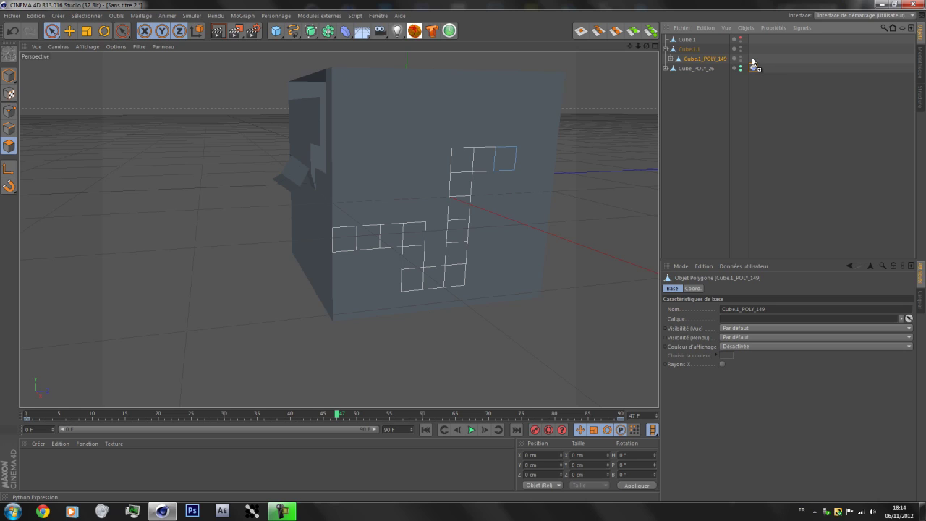
pyautogui.keyDown('ctrl'); pyautogui.moveTo(752, 58); pyautogui.dragTo(753, 57); pyautogui.keyUp('ctrl')
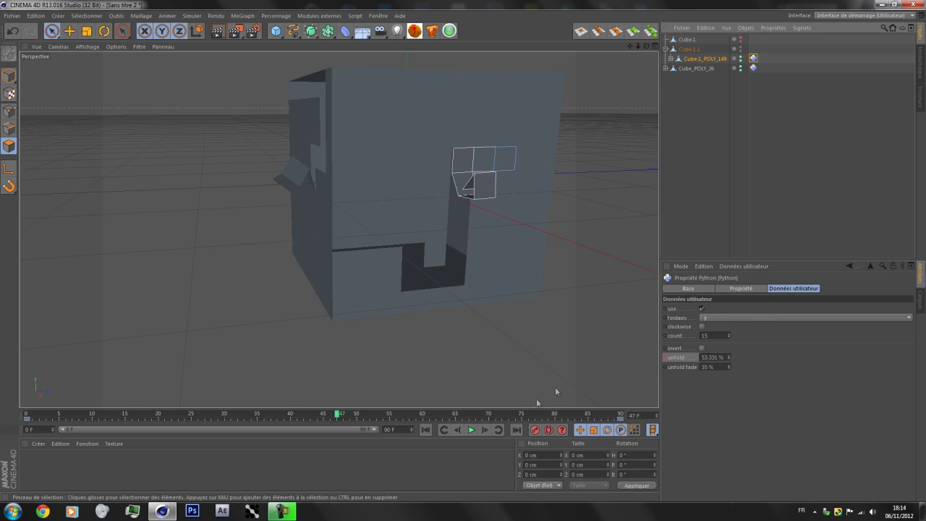
# Delete the original Cube.1 and move the Cube.1_POLY_149 chain out of Cube.1.1 to the top level of the hierarchy.
pyautogui.click(688, 40)
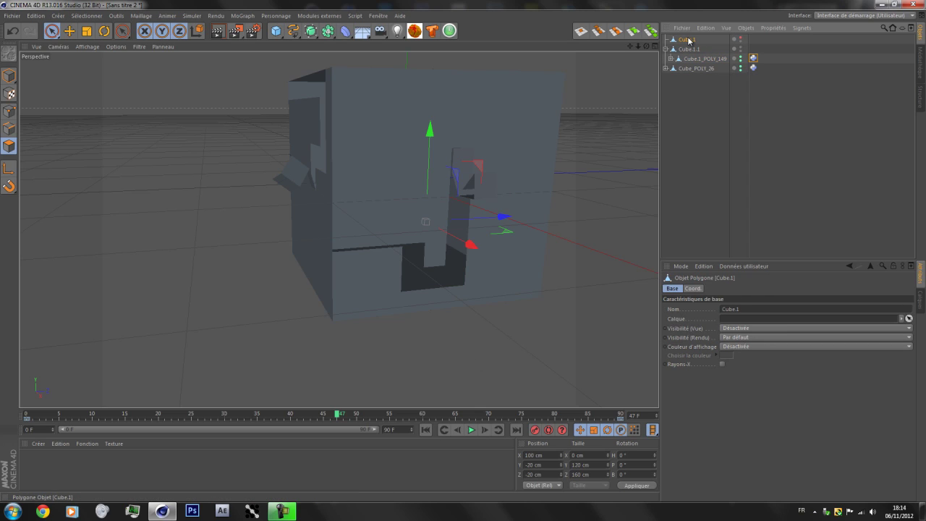
pyautogui.press('Delete')
pyautogui.click(686, 40)
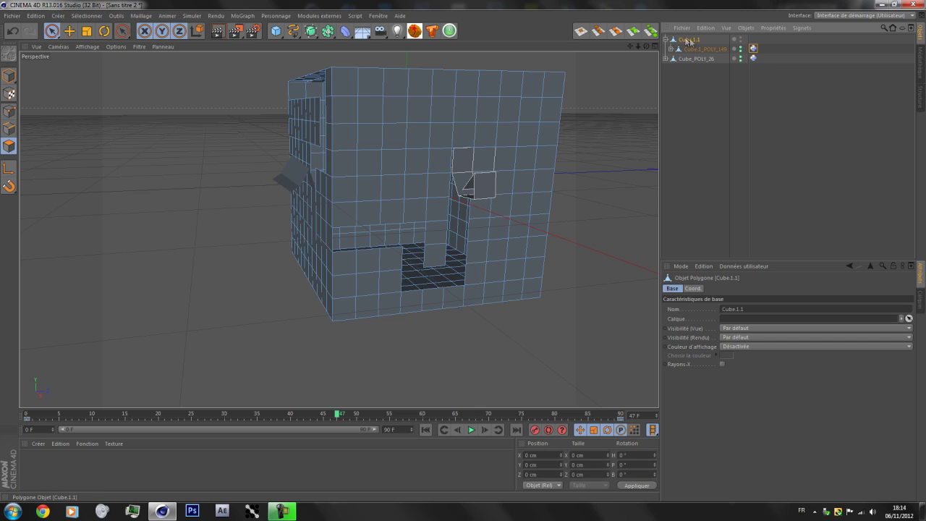
pyautogui.moveTo(699, 101); pyautogui.dragTo(699, 103)
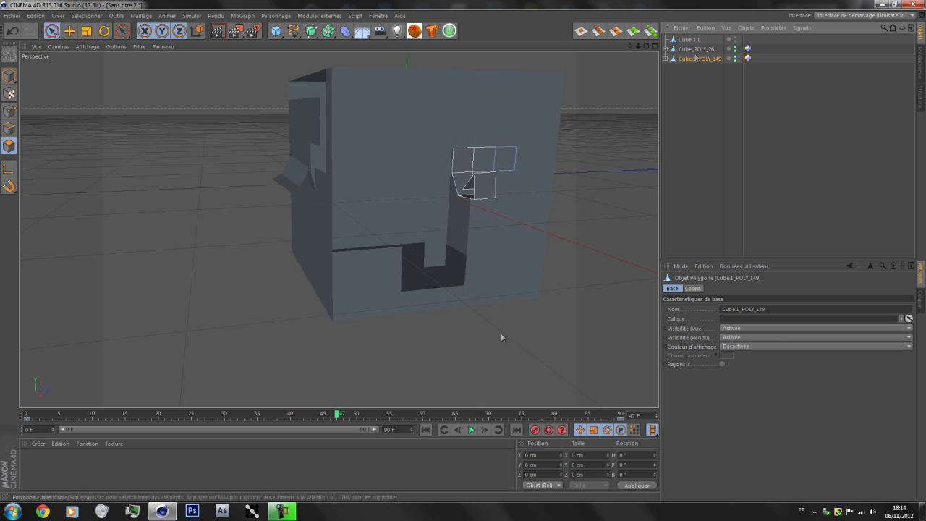
# Play the folding animation of both strips from the start to check it, and return to frame 0.
pyautogui.click(427, 430)
pyautogui.click(471, 430)
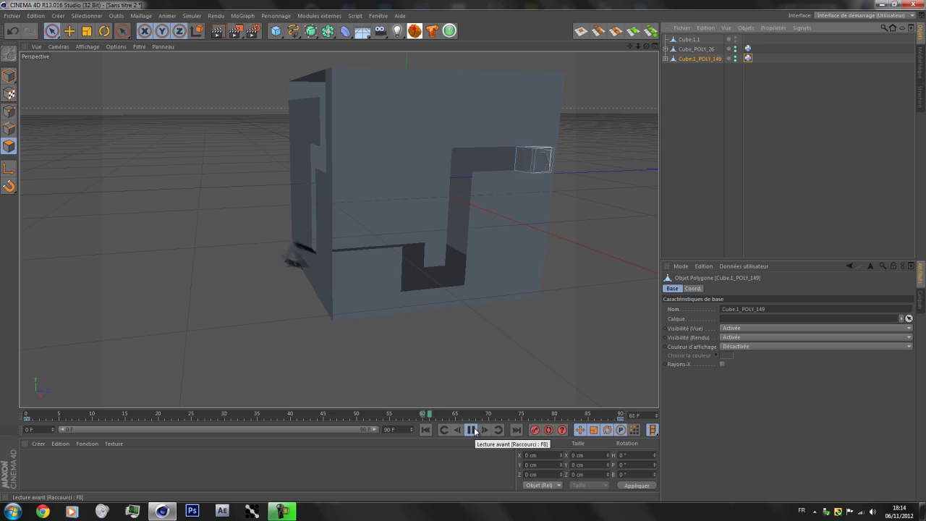
pyautogui.click(474, 431)
pyautogui.click(474, 430)
pyautogui.click(474, 430)
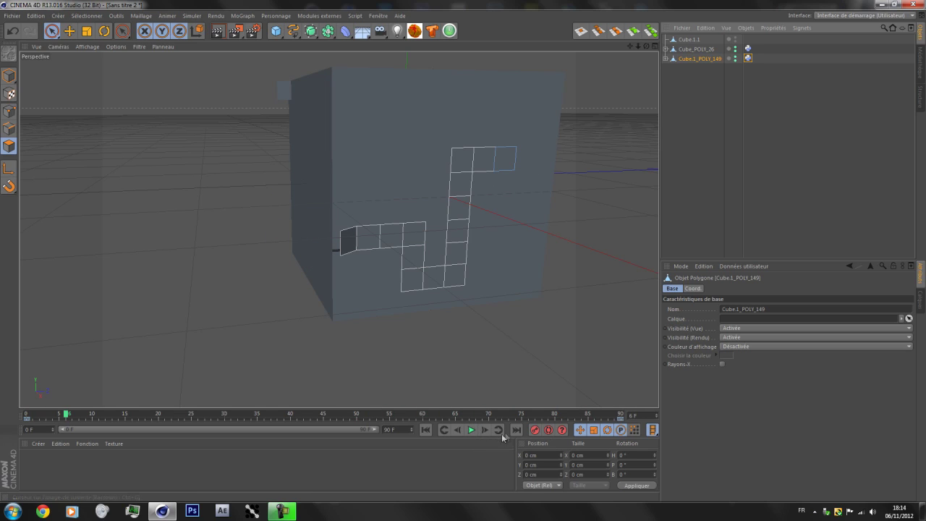
pyautogui.click(426, 430)
# Move the first unfold keyframe of Cube_POLY_26's Python tag to frame 15 so its strip starts folding after the other.
pyautogui.click(687, 40)
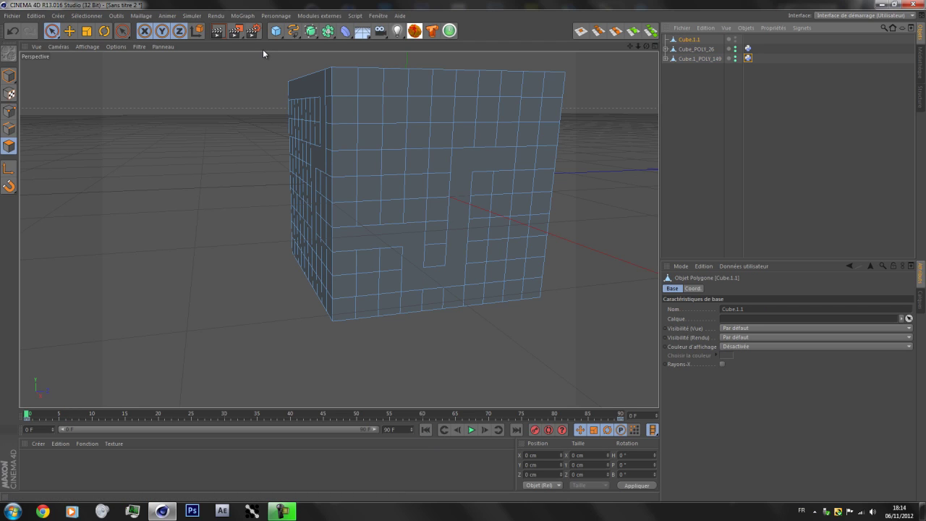
pyautogui.scroll(-3, 289, 78)
pyautogui.moveTo(646, 46)
pyautogui.mouseDown()
pyautogui.moveTo(476, 257)
pyautogui.moveTo(311, 159)
pyautogui.mouseUp()
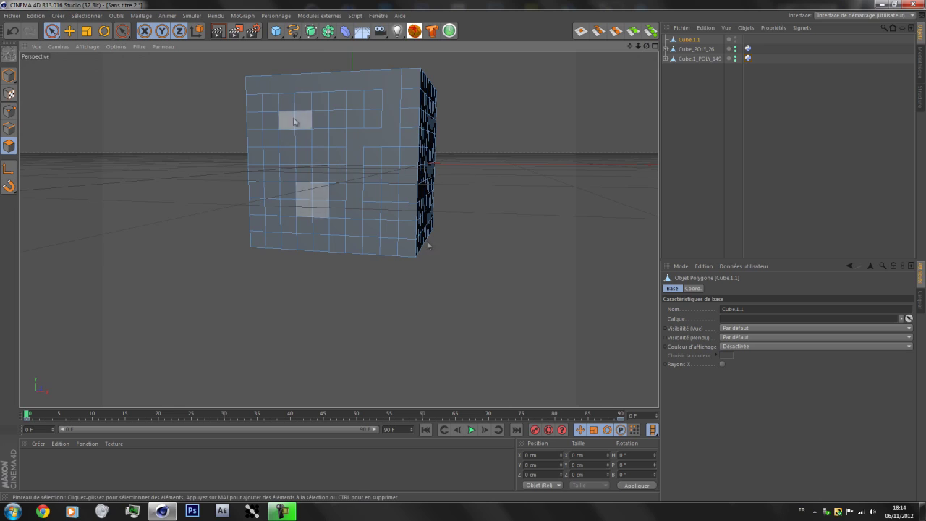
pyautogui.click(747, 49)
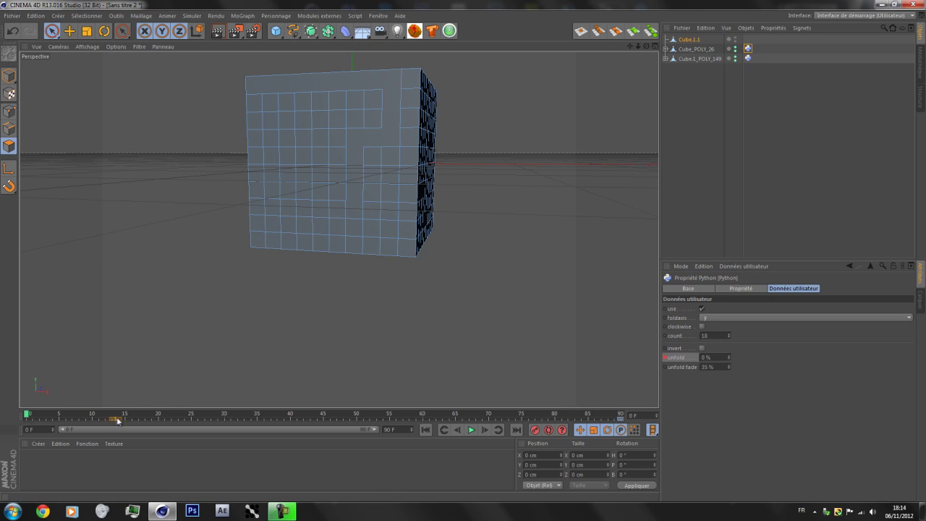
# Play the offset folding animation with both cut faces in view, and stop it at frame 84.
pyautogui.moveTo(646, 46); pyautogui.dragTo(506, 231)
pyautogui.click(470, 429)
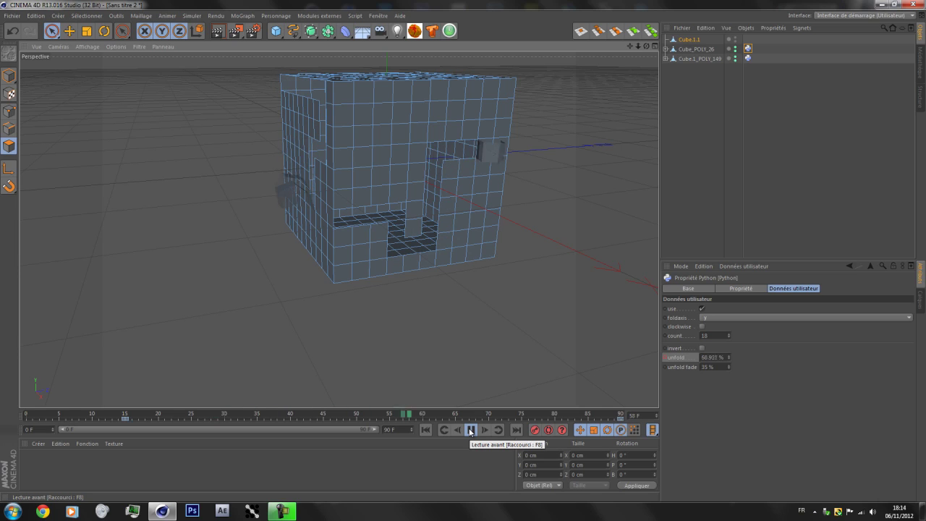
pyautogui.click(471, 430)
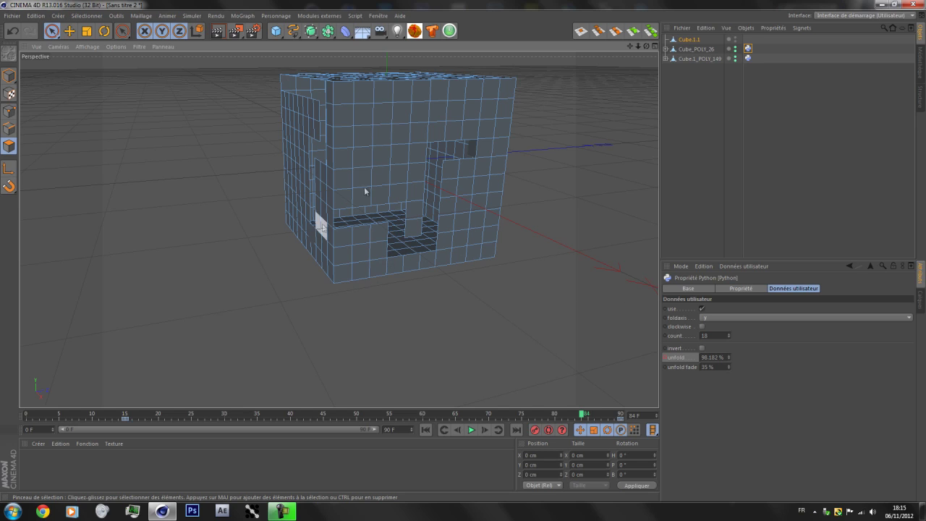
# Try a new primitive cube with 23 segments in X, and delete it again.
pyautogui.click(275, 31)
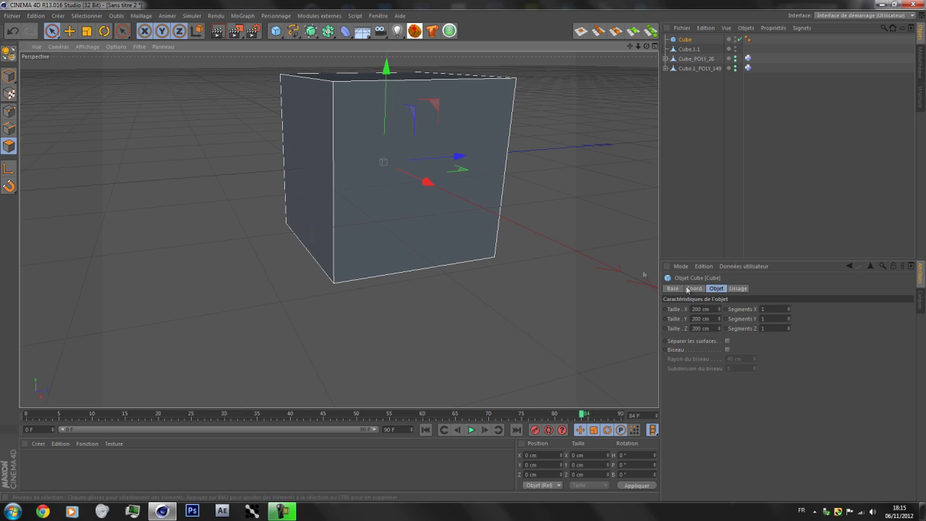
pyautogui.click(772, 307)
pyautogui.scroll(20, 773, 307)
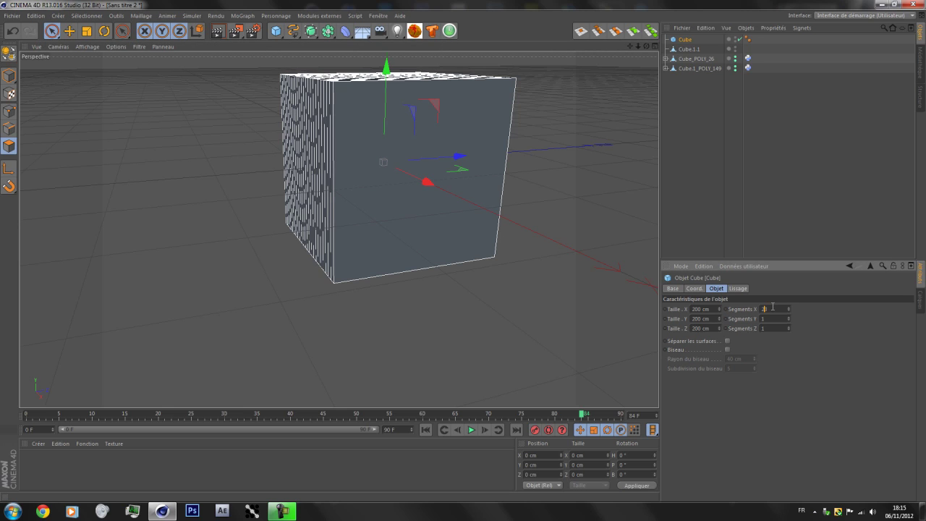
pyautogui.click(689, 40)
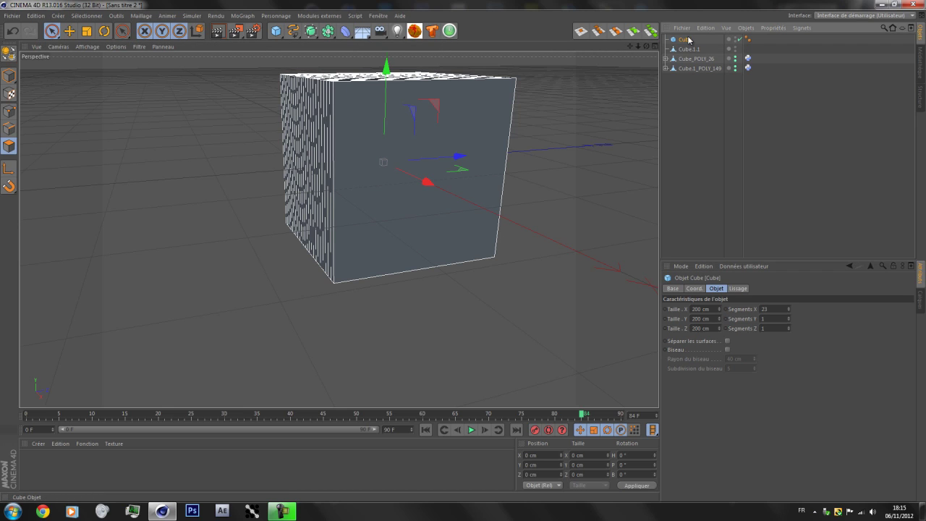
pyautogui.press('Delete')
# Delete all remaining objects from the scene and quit the program without saving.
pyautogui.click(687, 39)
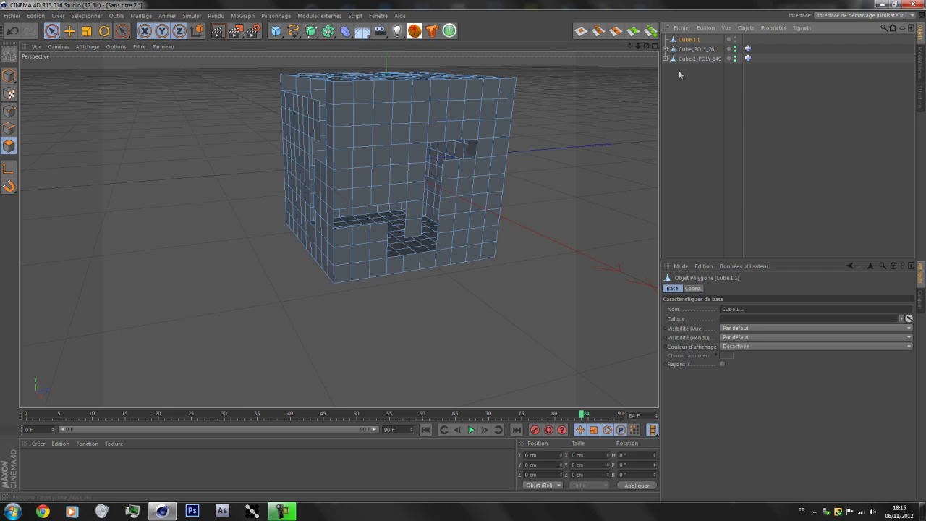
pyautogui.moveTo(688, 87); pyautogui.dragTo(685, 15)
pyautogui.press('Delete')
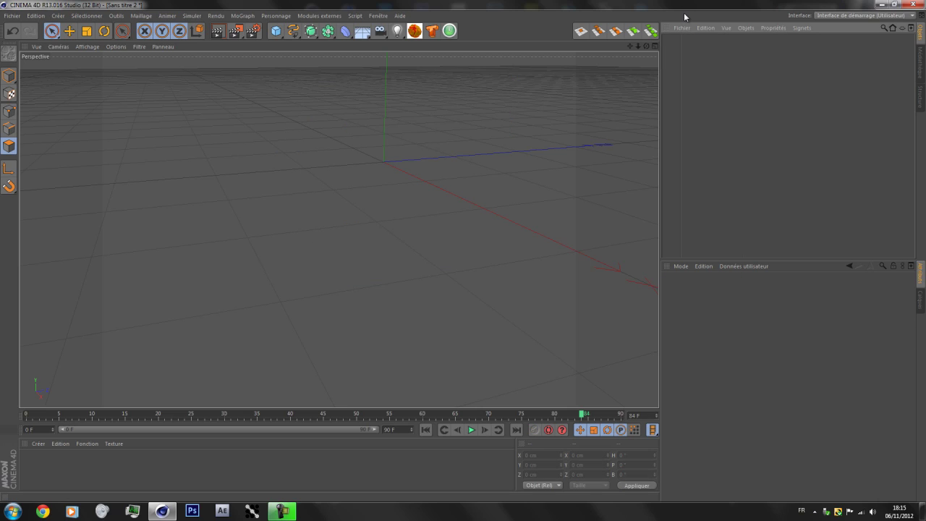
pyautogui.hotkey('alt', 'F4')
pyautogui.click(509, 288)
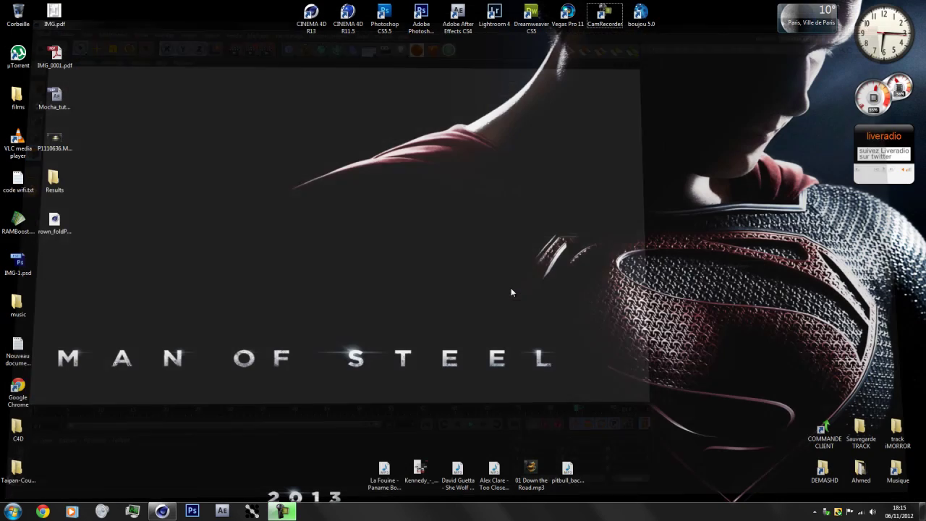